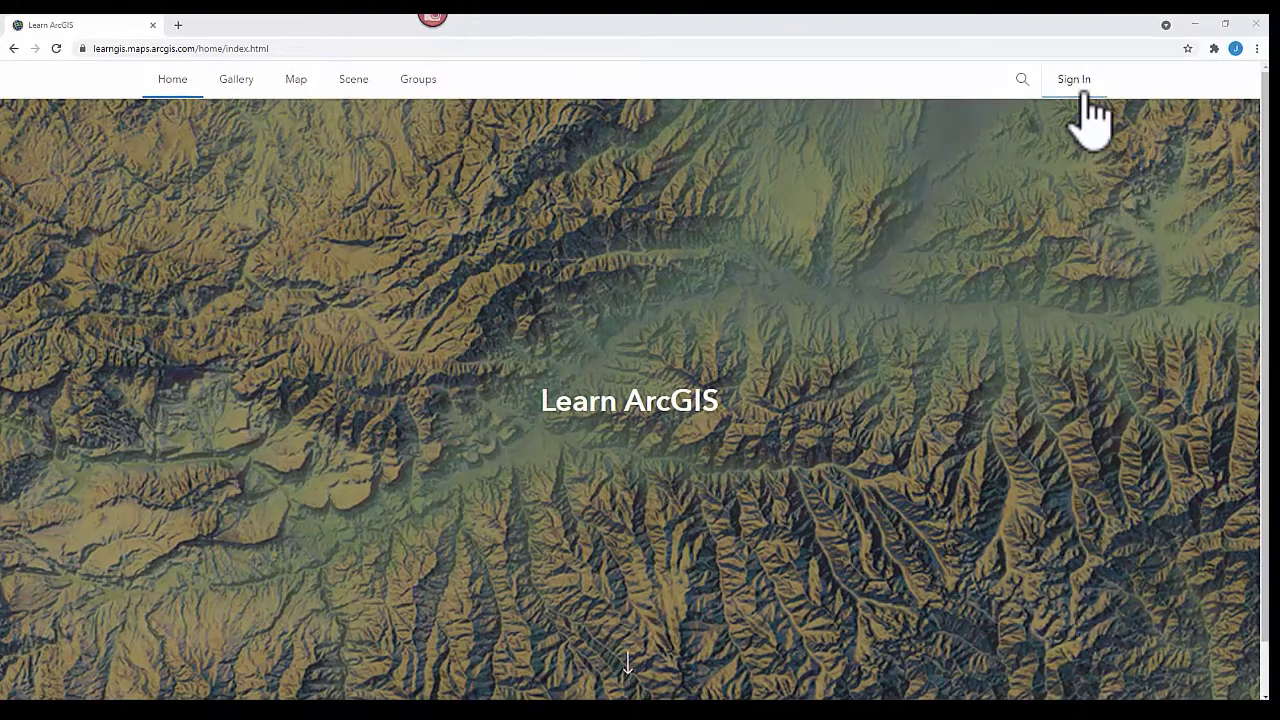
Sign in to the Learn ArcGIS organization in ArcGIS Online.
click(1077, 85)
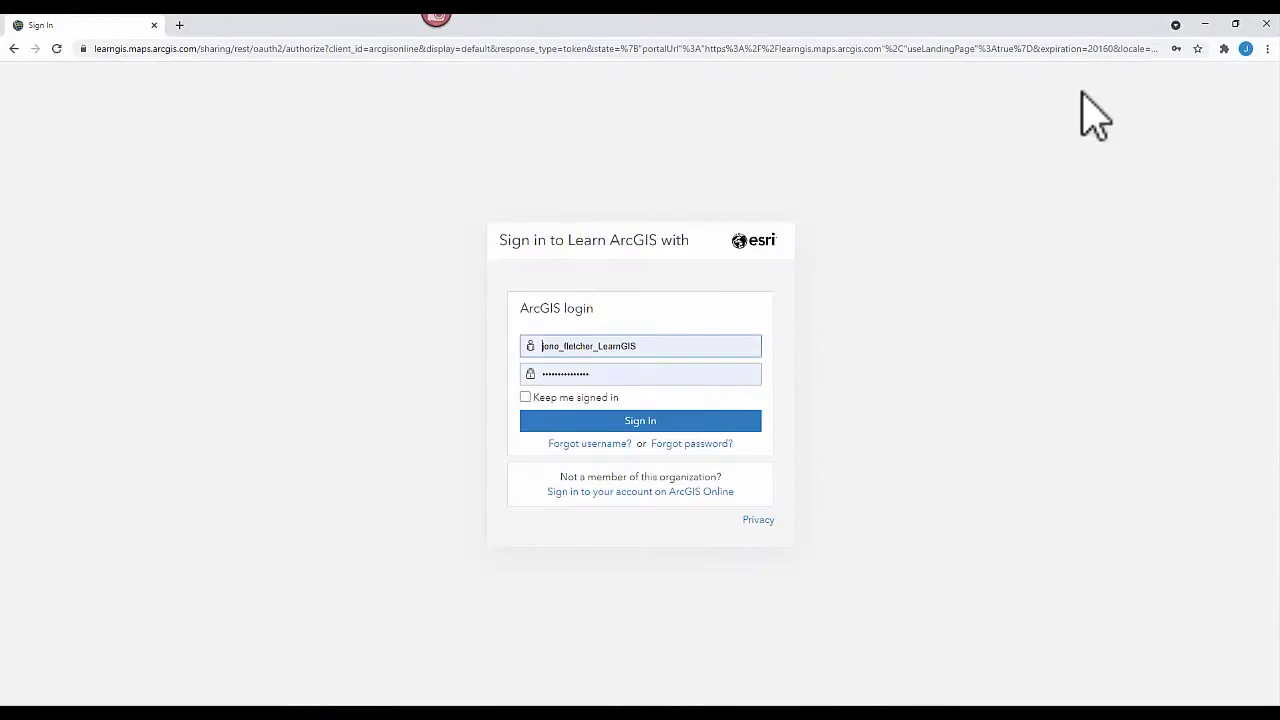
click(688, 428)
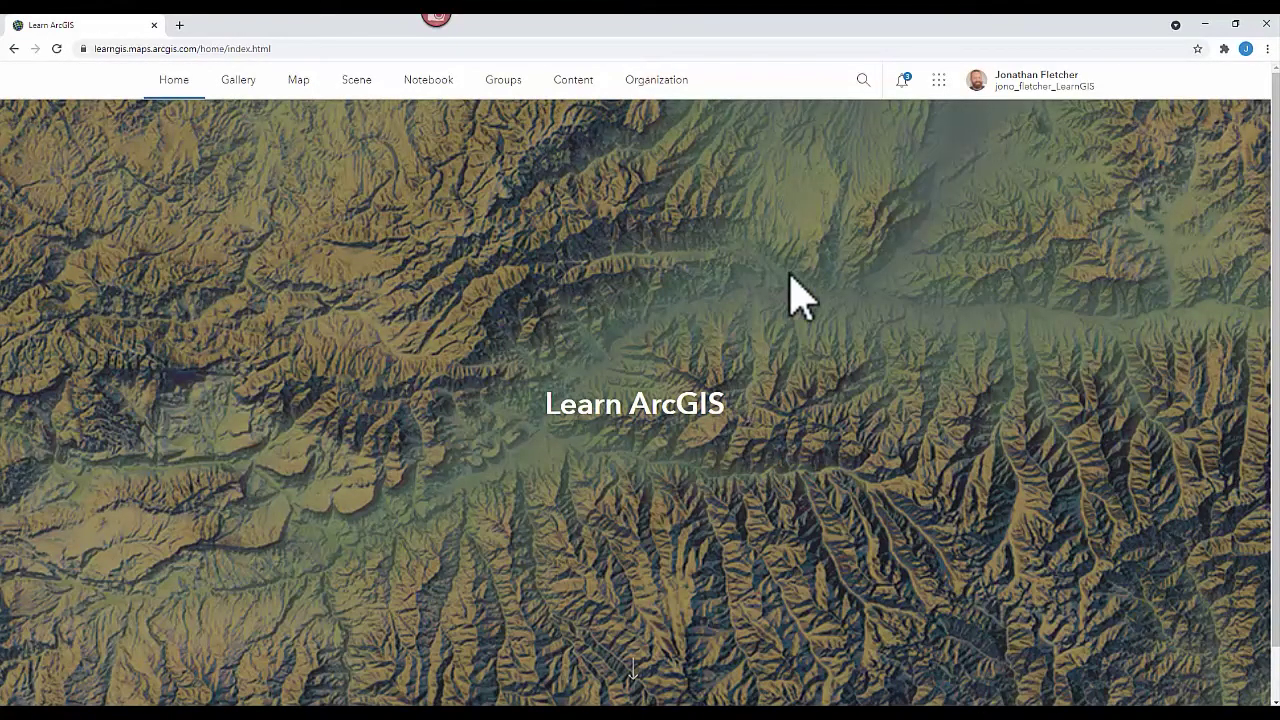
Open the Hub Demonstration site in the Hub site editor from the apps list.
click(938, 79)
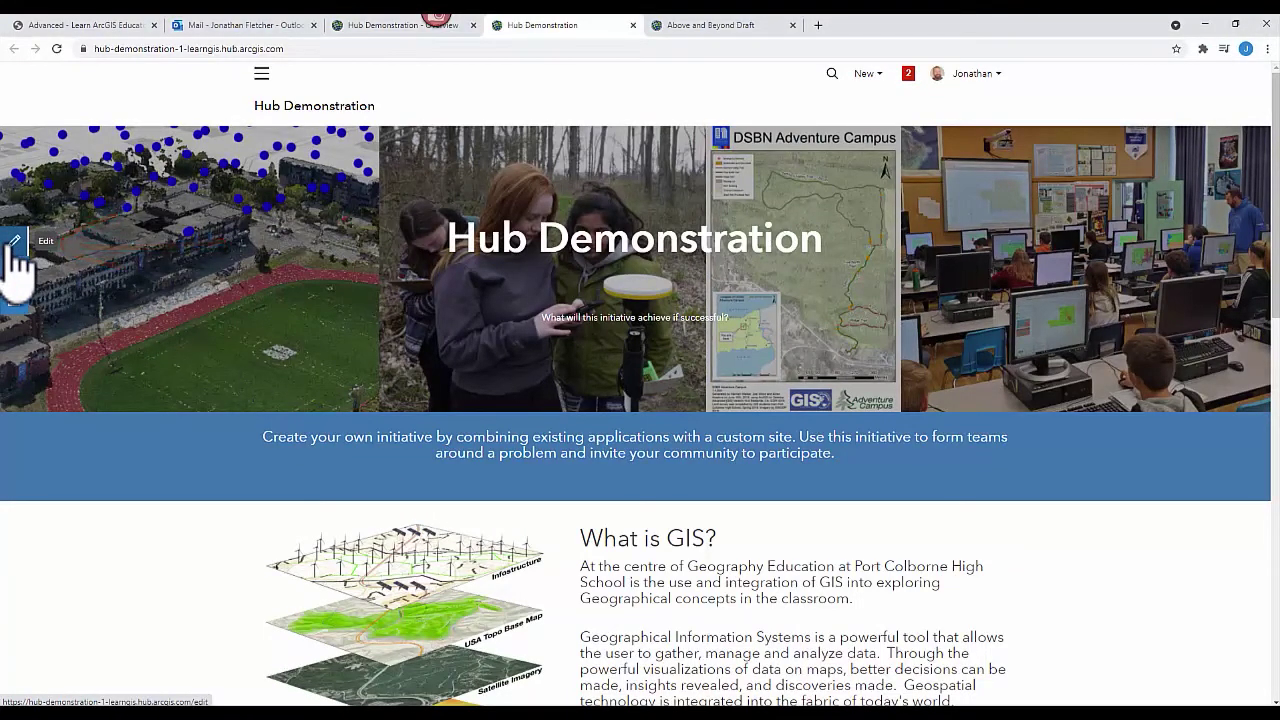
click(15, 262)
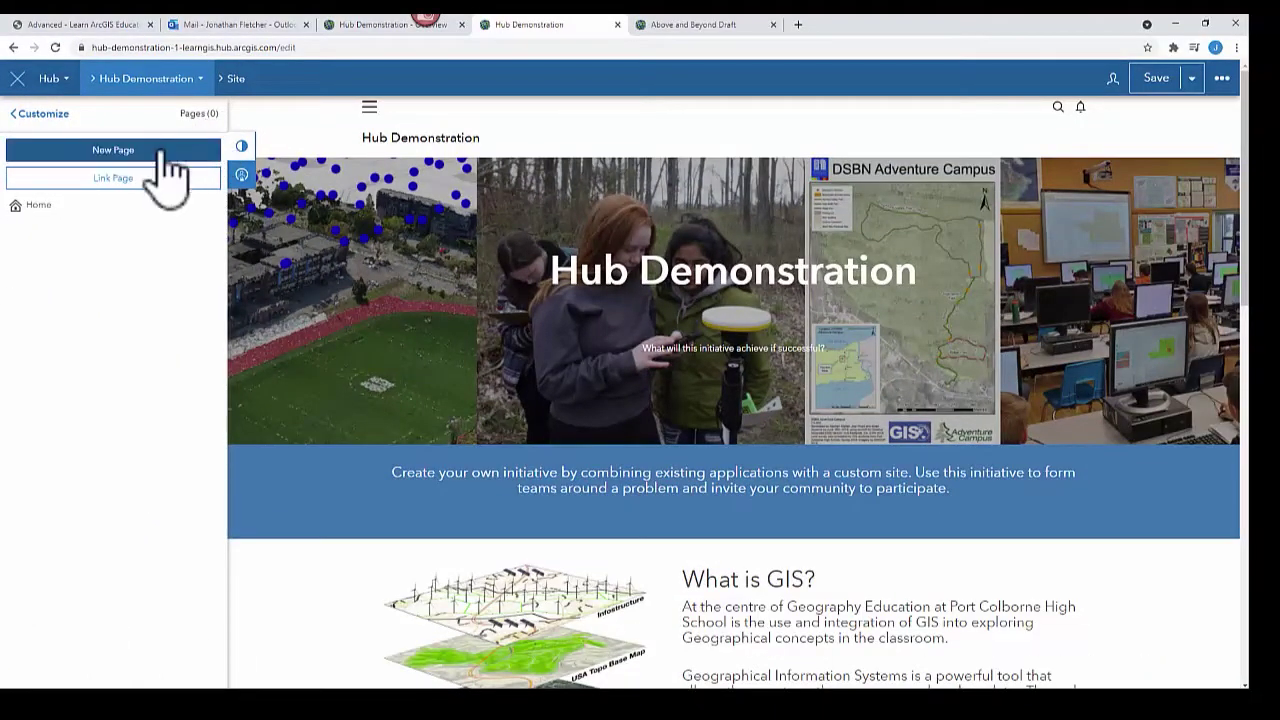
Create a new site page titled 'Fun Story Maps'.
click(158, 152)
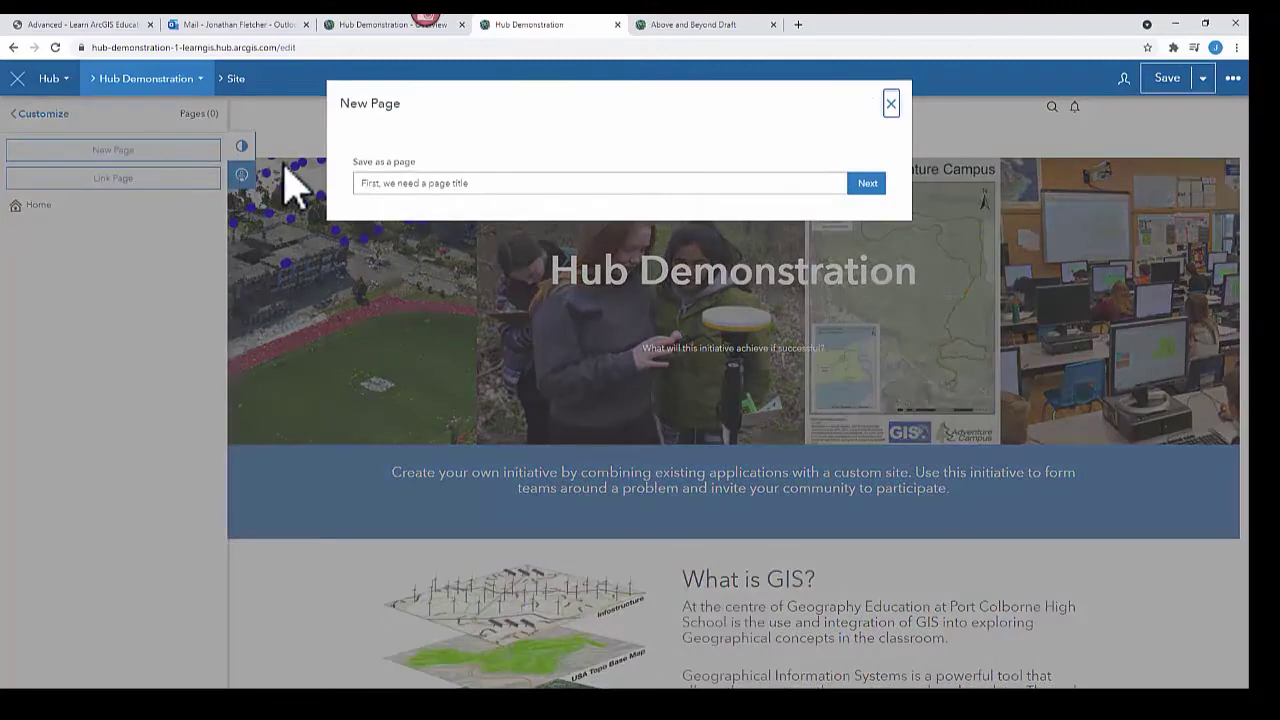
click(507, 190)
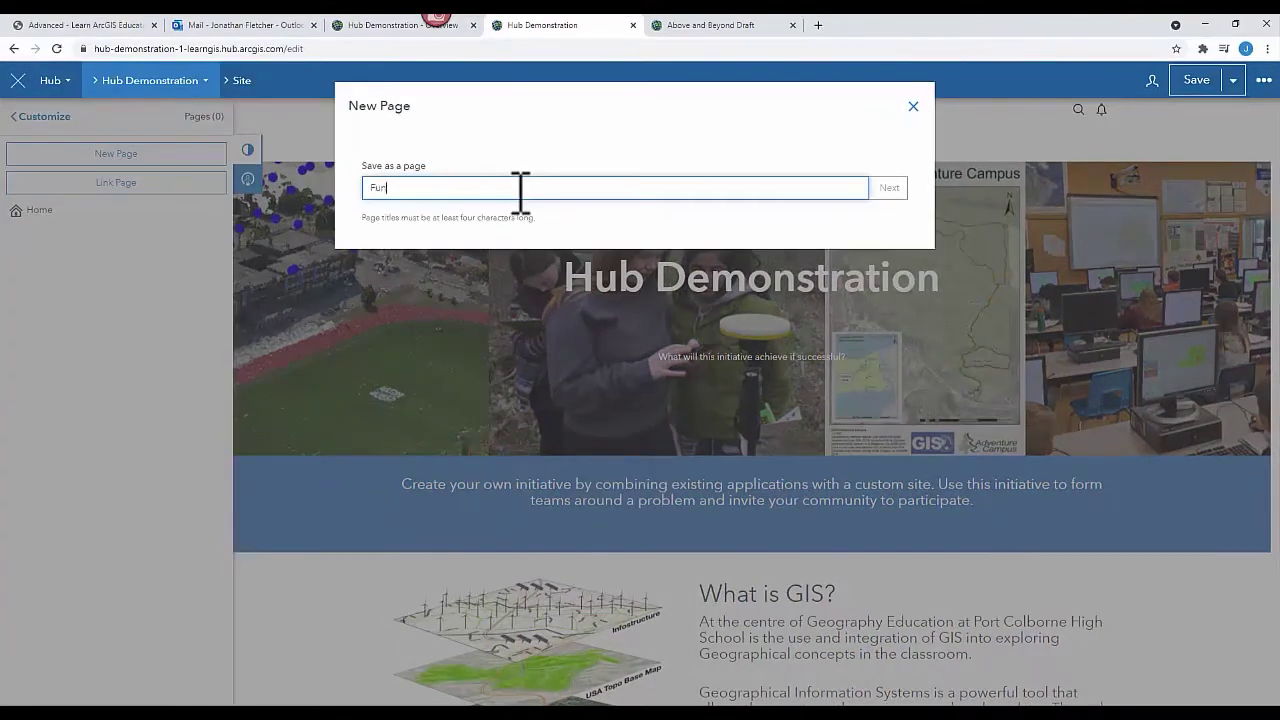
text(Fun)
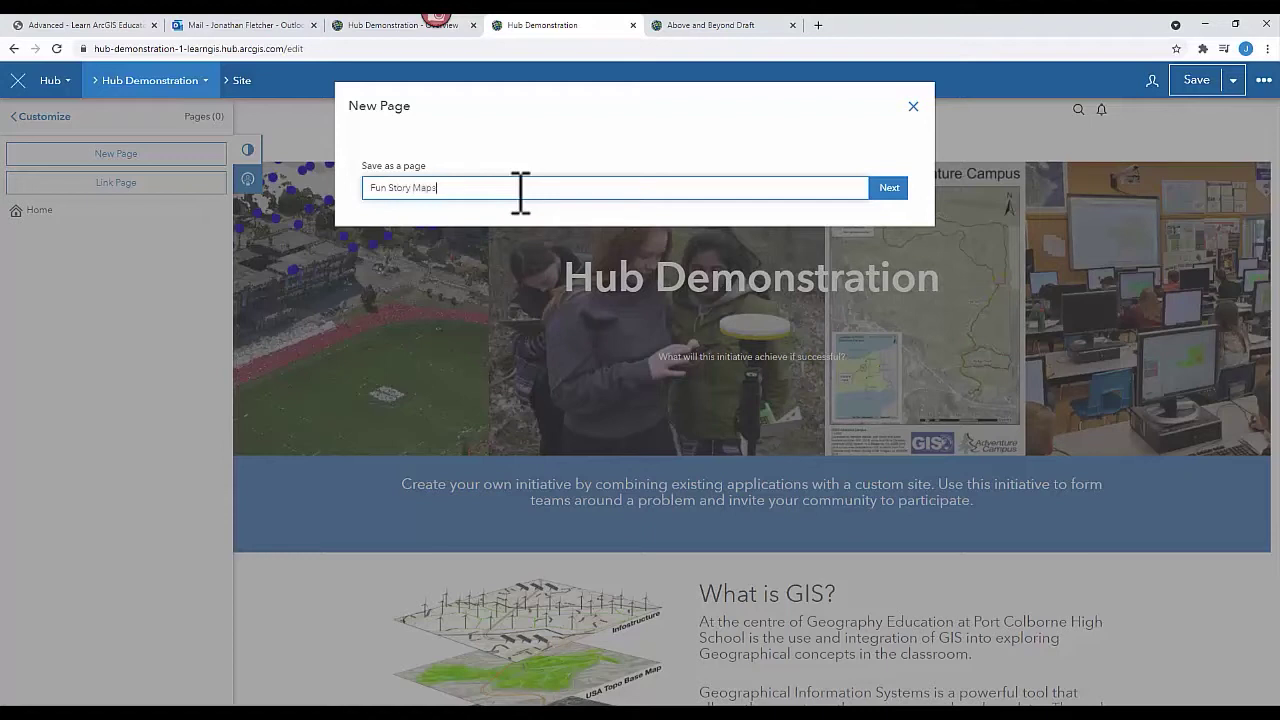
click(885, 195)
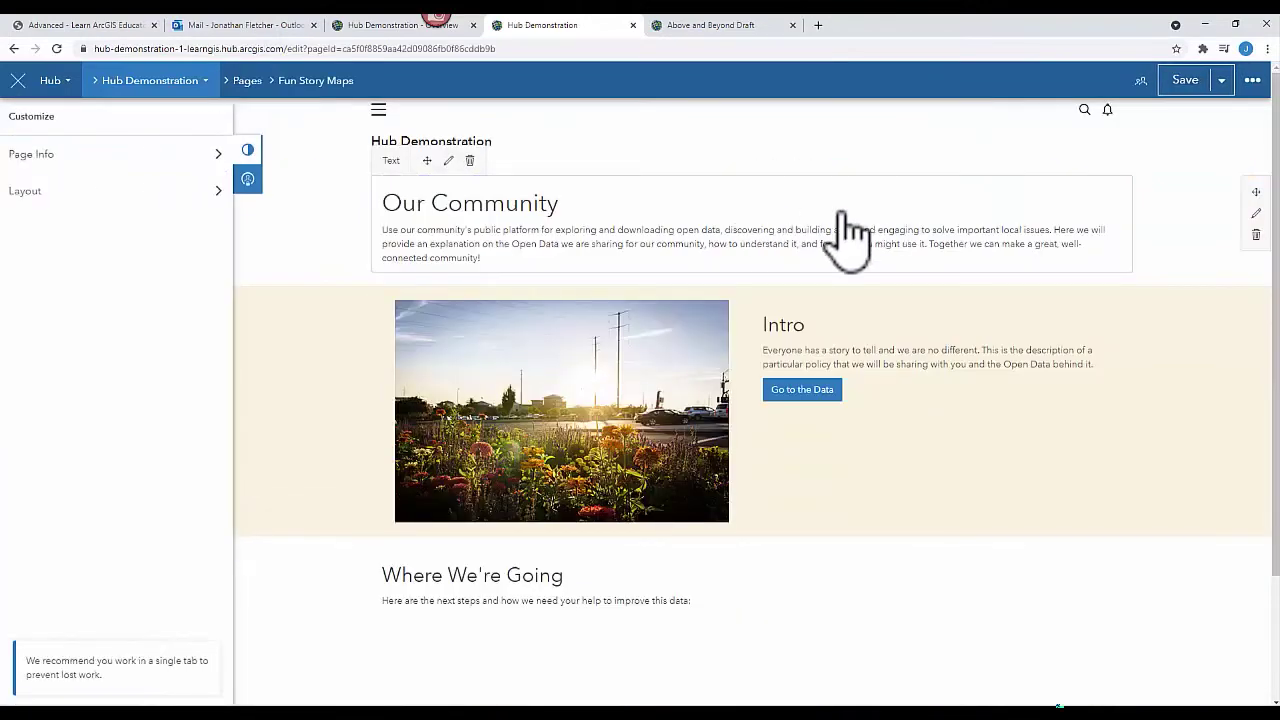
Remove the Where We're Going and Intro rows from the page.
click(1257, 610)
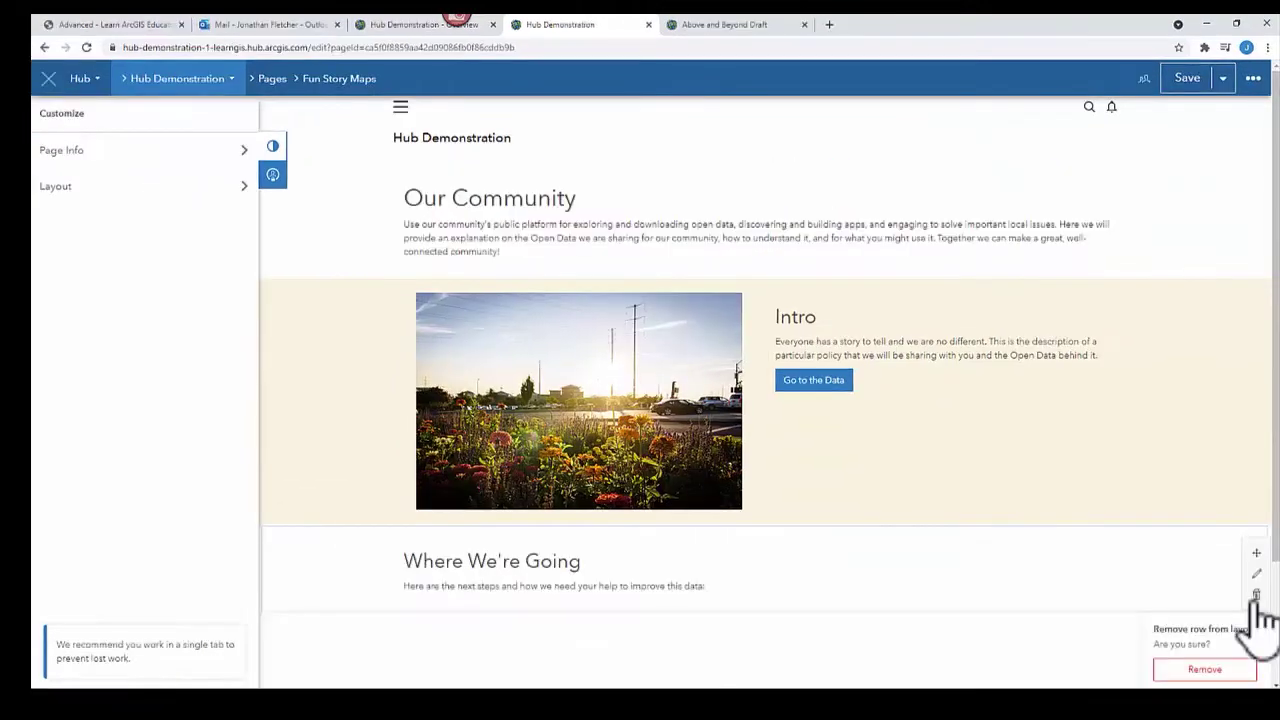
click(1205, 669)
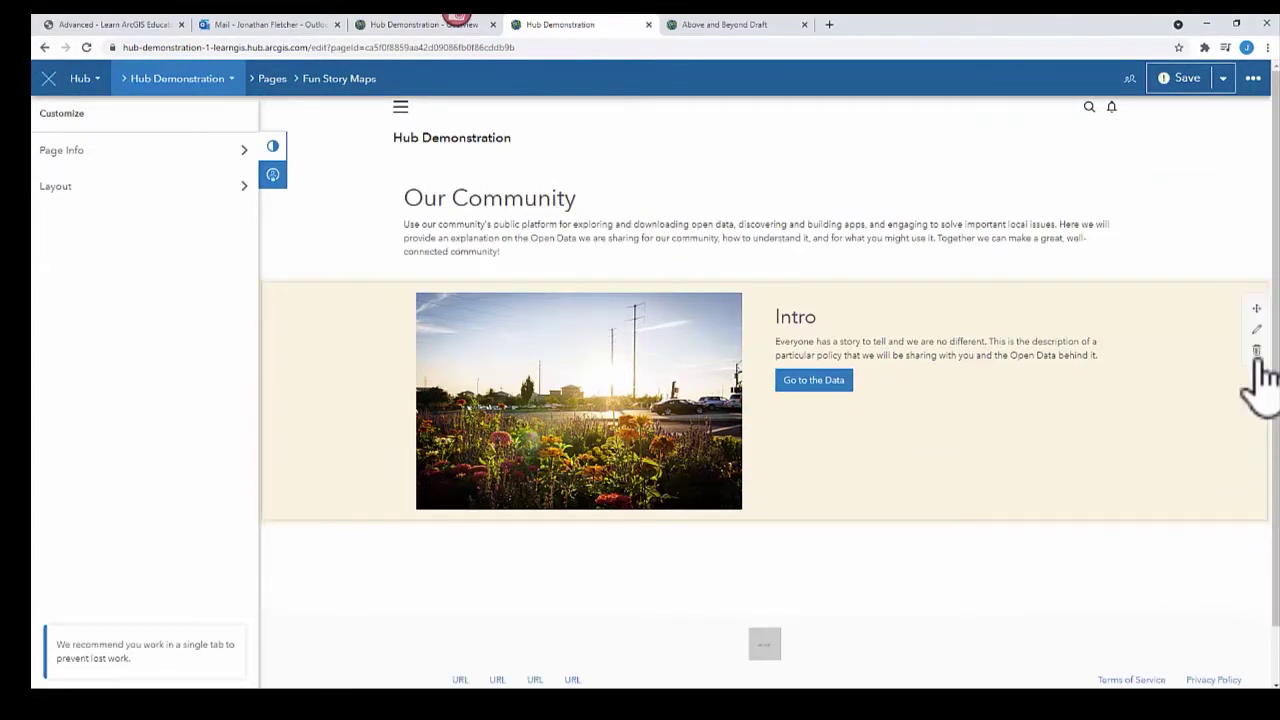
click(1257, 350)
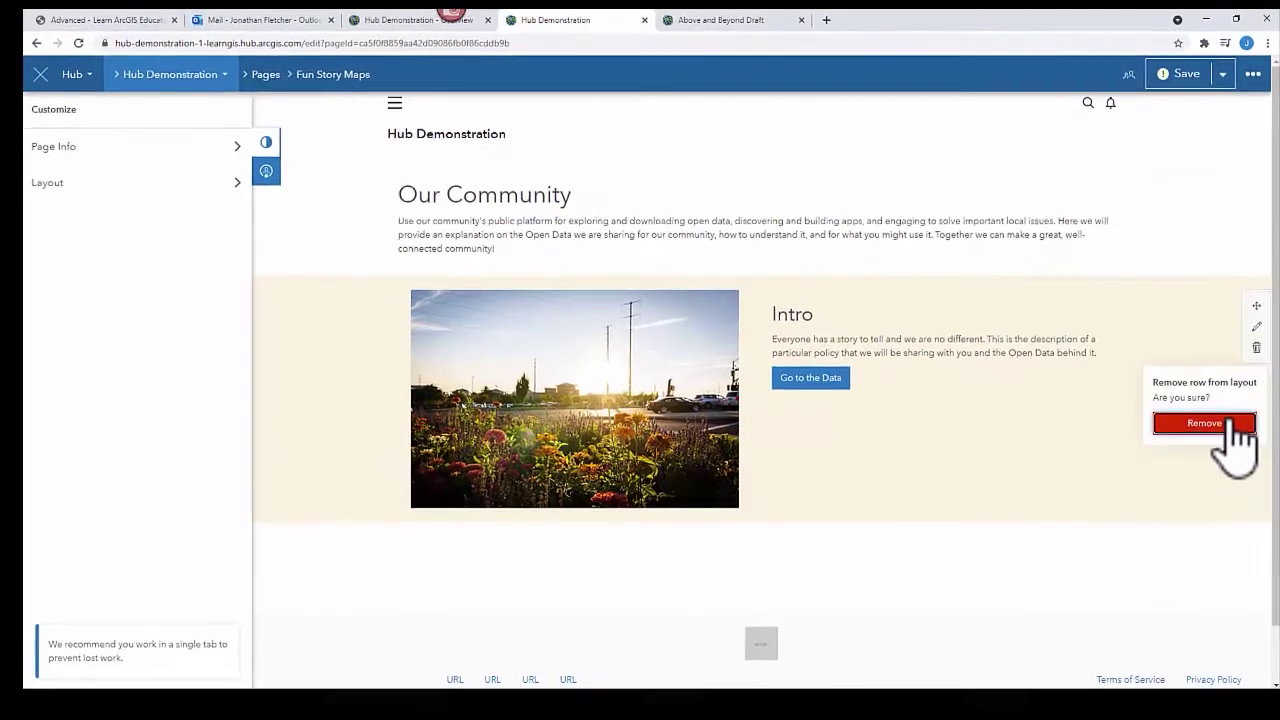
click(1230, 425)
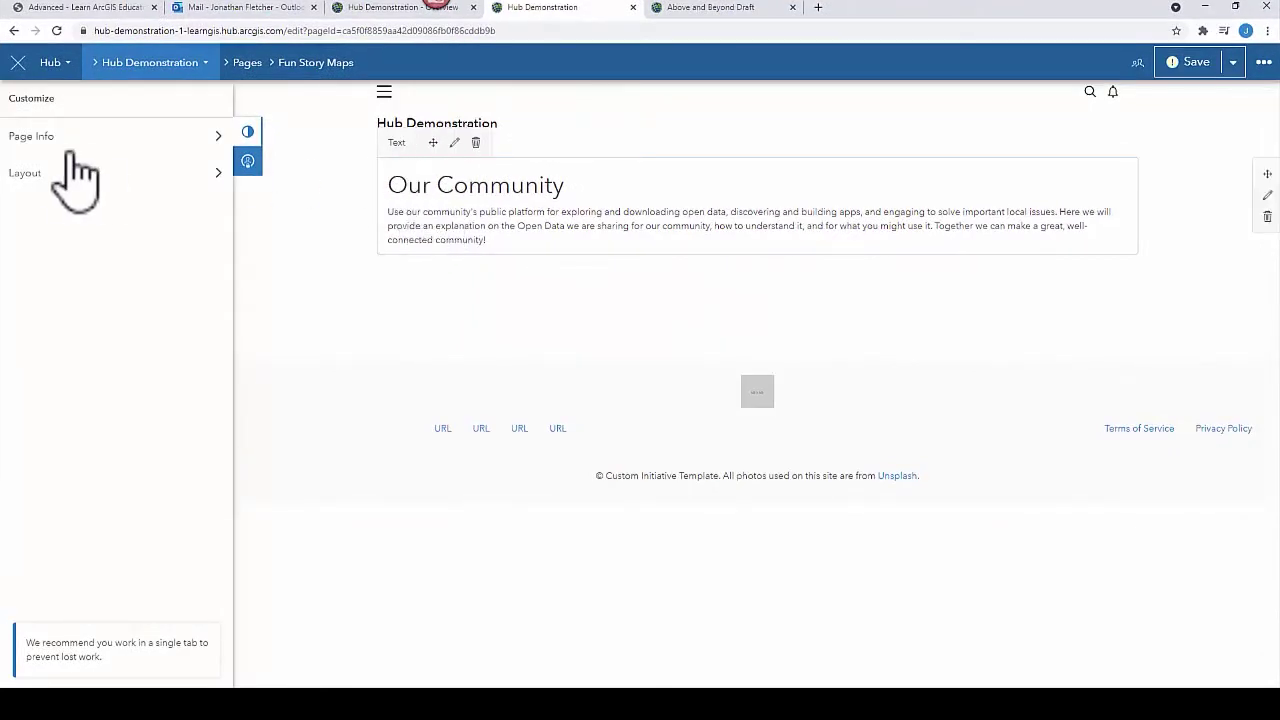
Add a Wide-layout empty row above Our Community and begin a background image upload.
click(34, 178)
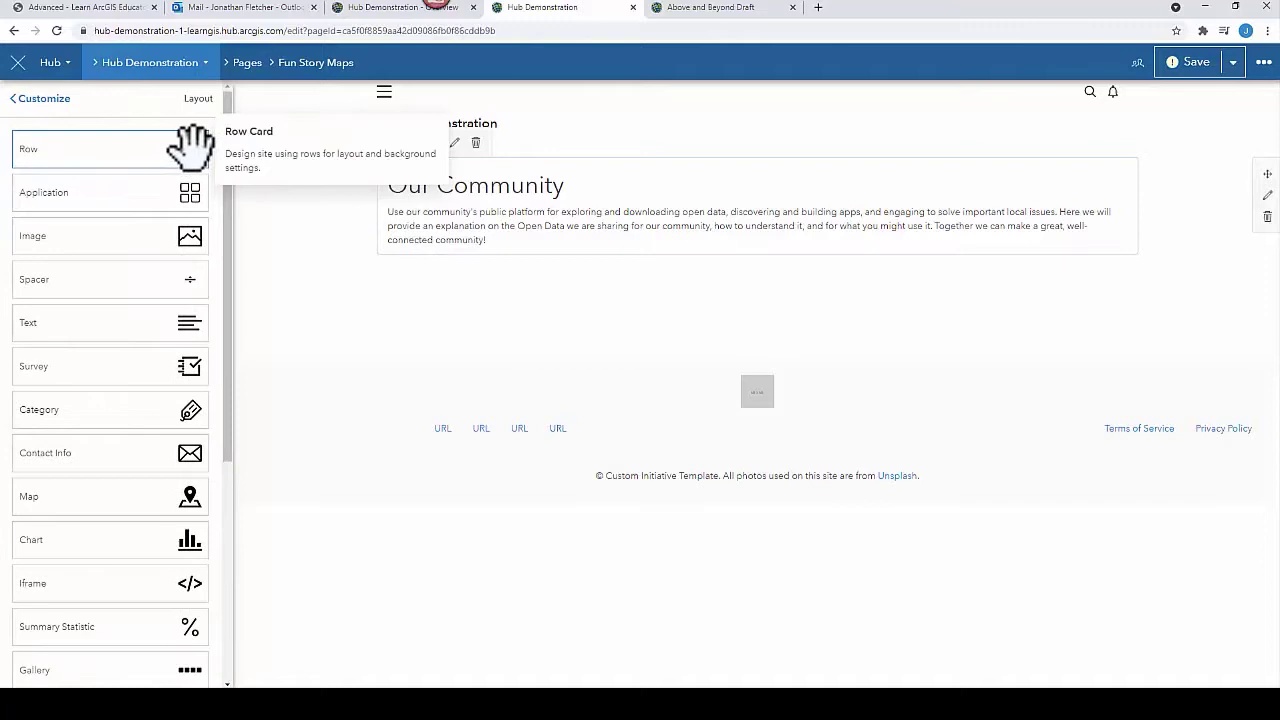
drag(186, 146, 760, 180)
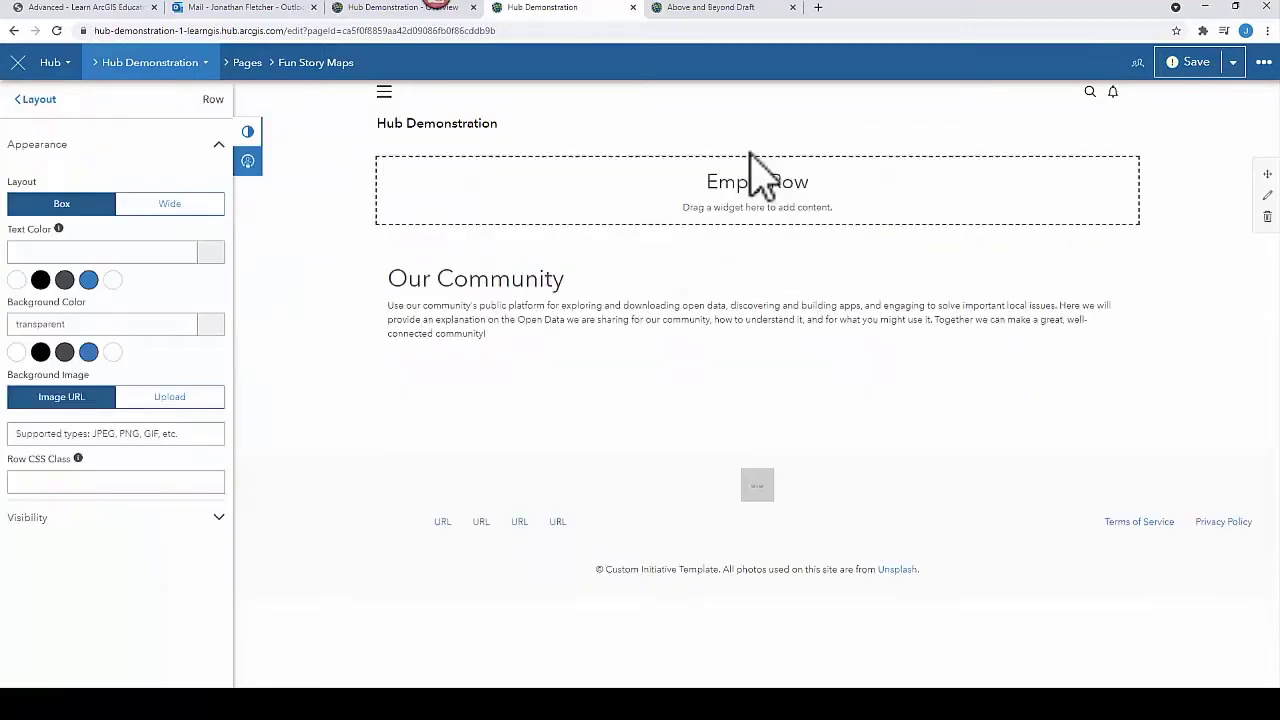
click(200, 210)
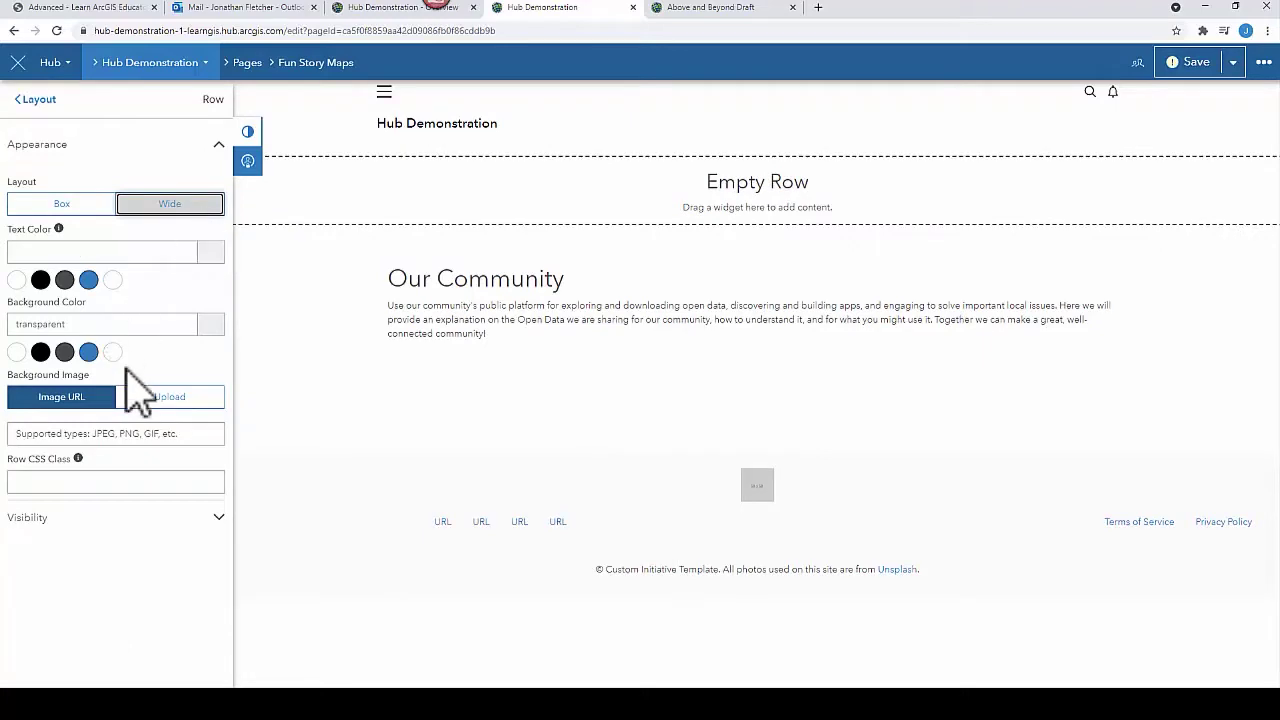
click(182, 405)
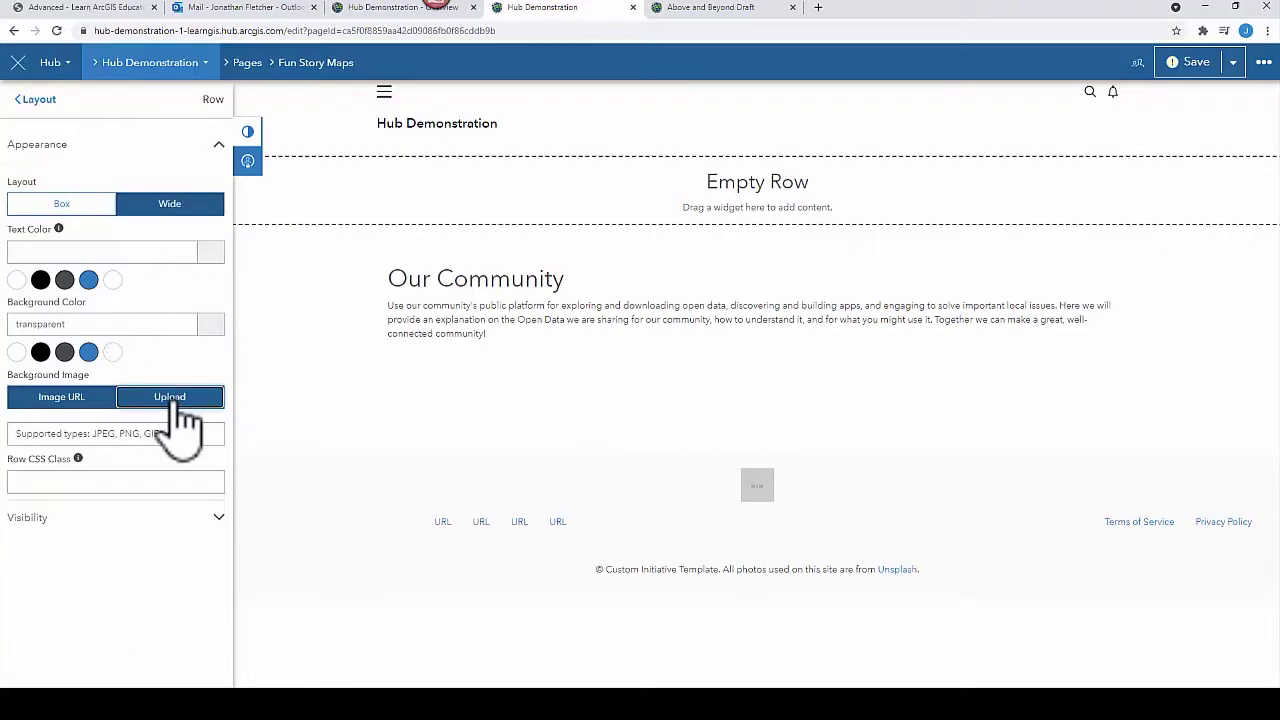
Upload the Banner image file as the new row's background.
click(160, 470)
scroll(751, 249, down, 2)
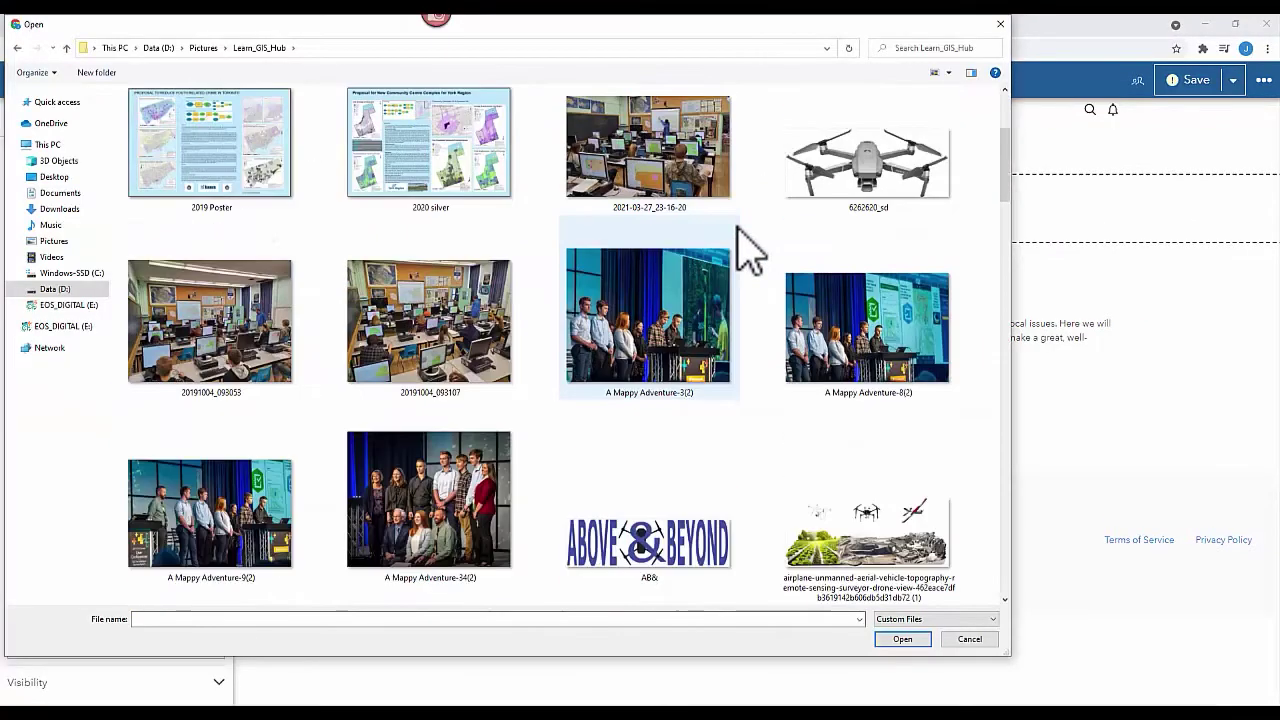
scroll(751, 249, down, 2)
scroll(751, 249, down, 2)
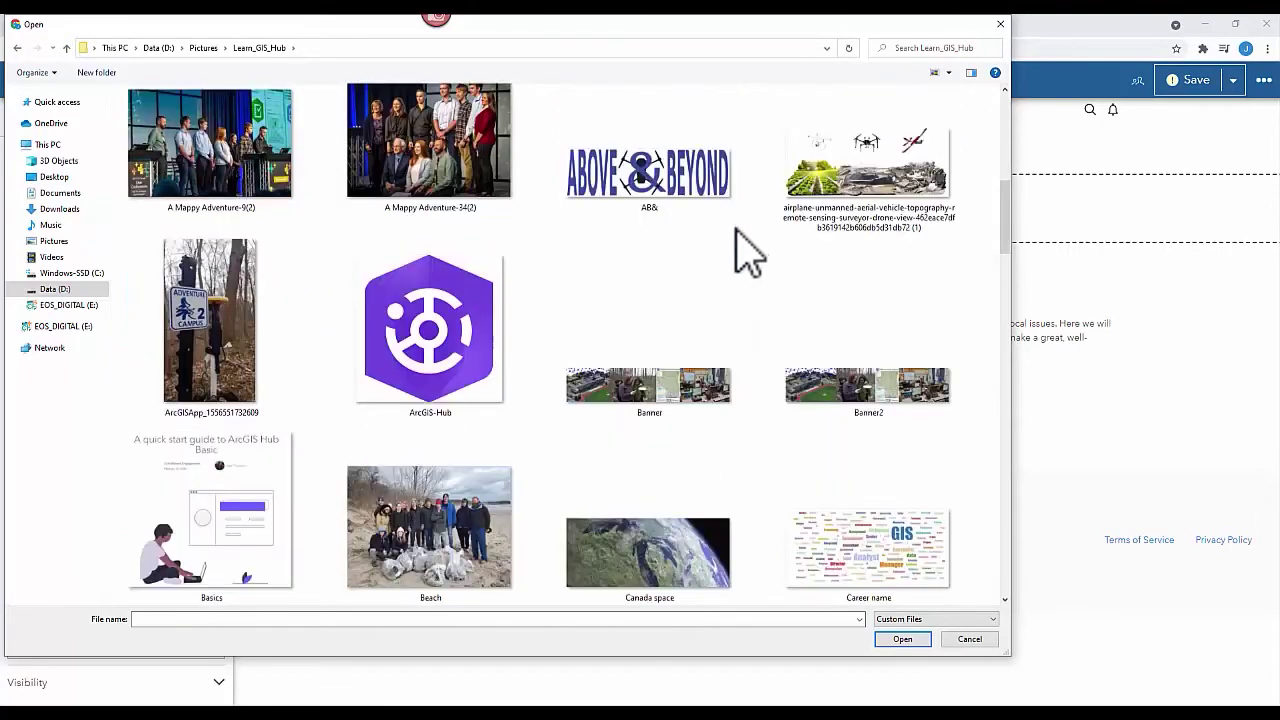
click(638, 412)
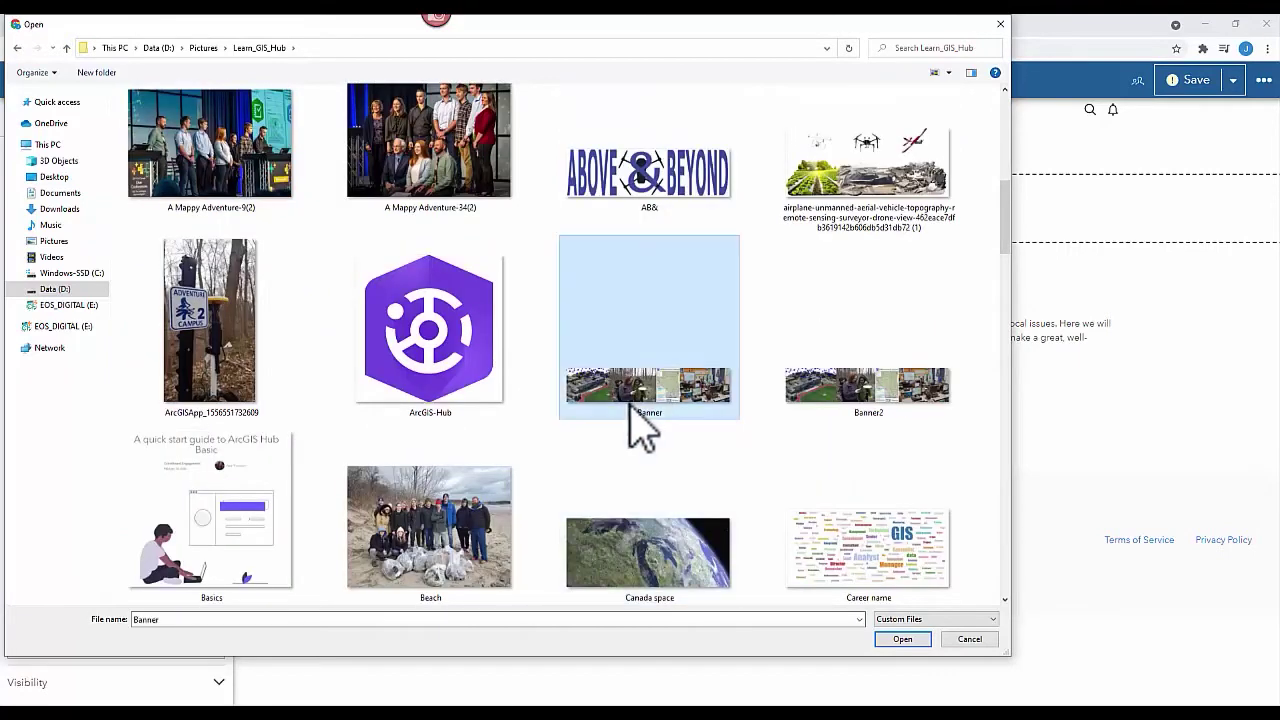
click(903, 639)
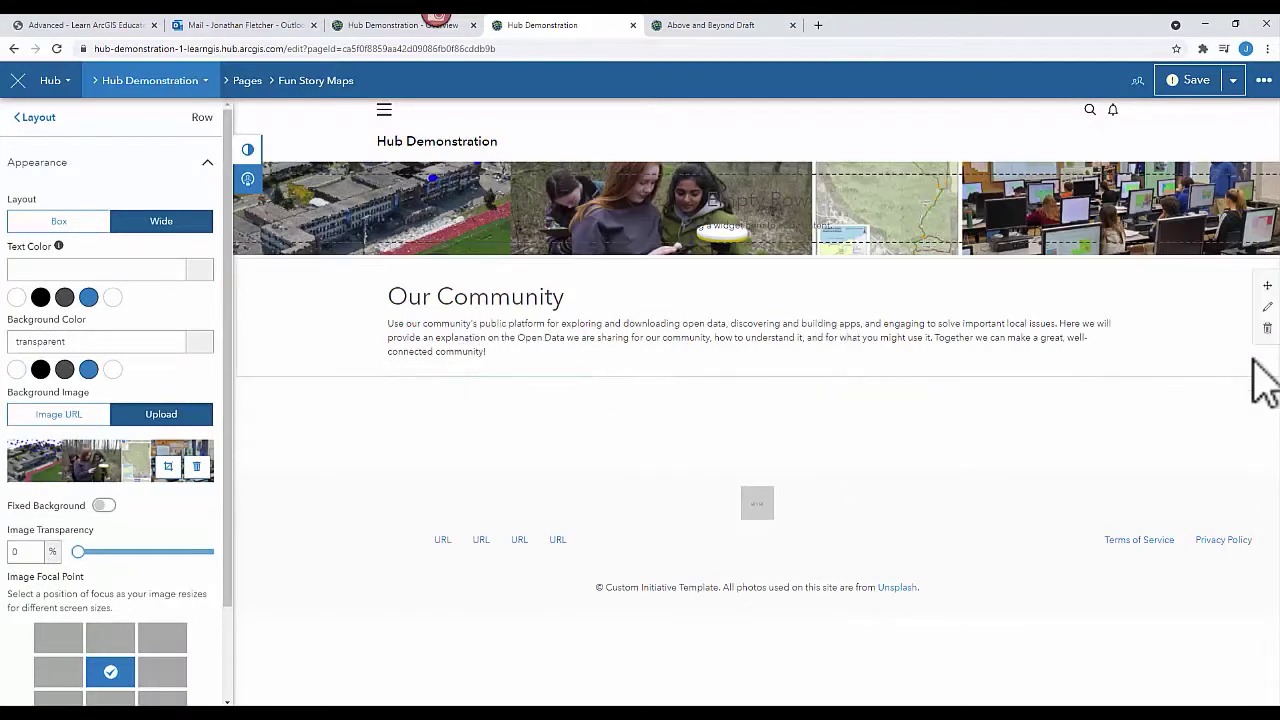
Delete the Our Community row and add a Wide empty row below the banner.
click(1214, 405)
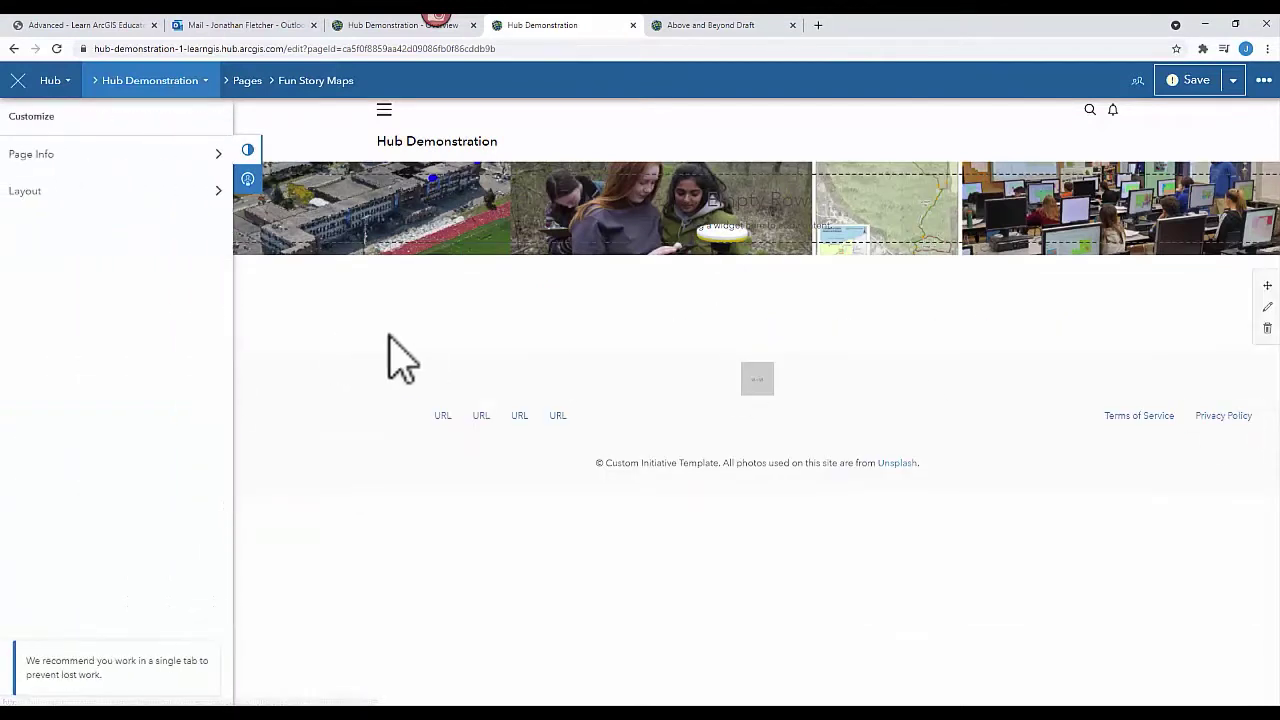
click(64, 196)
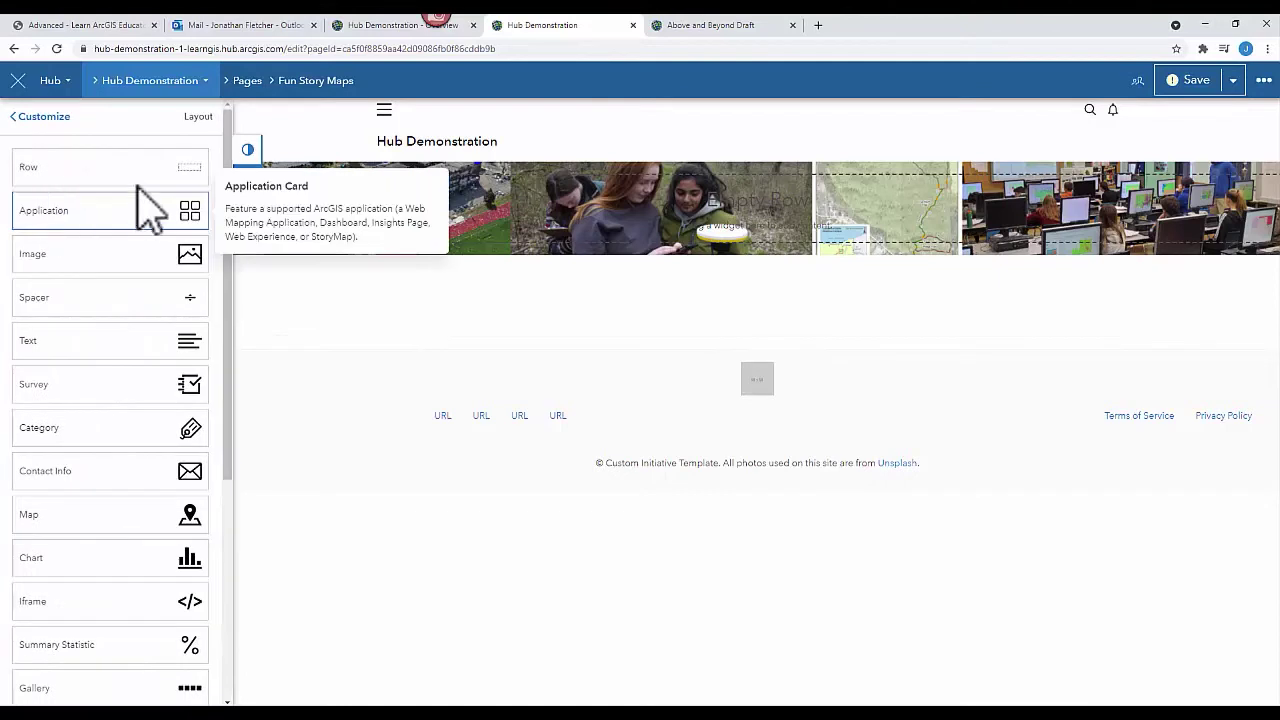
drag(163, 168, 749, 258)
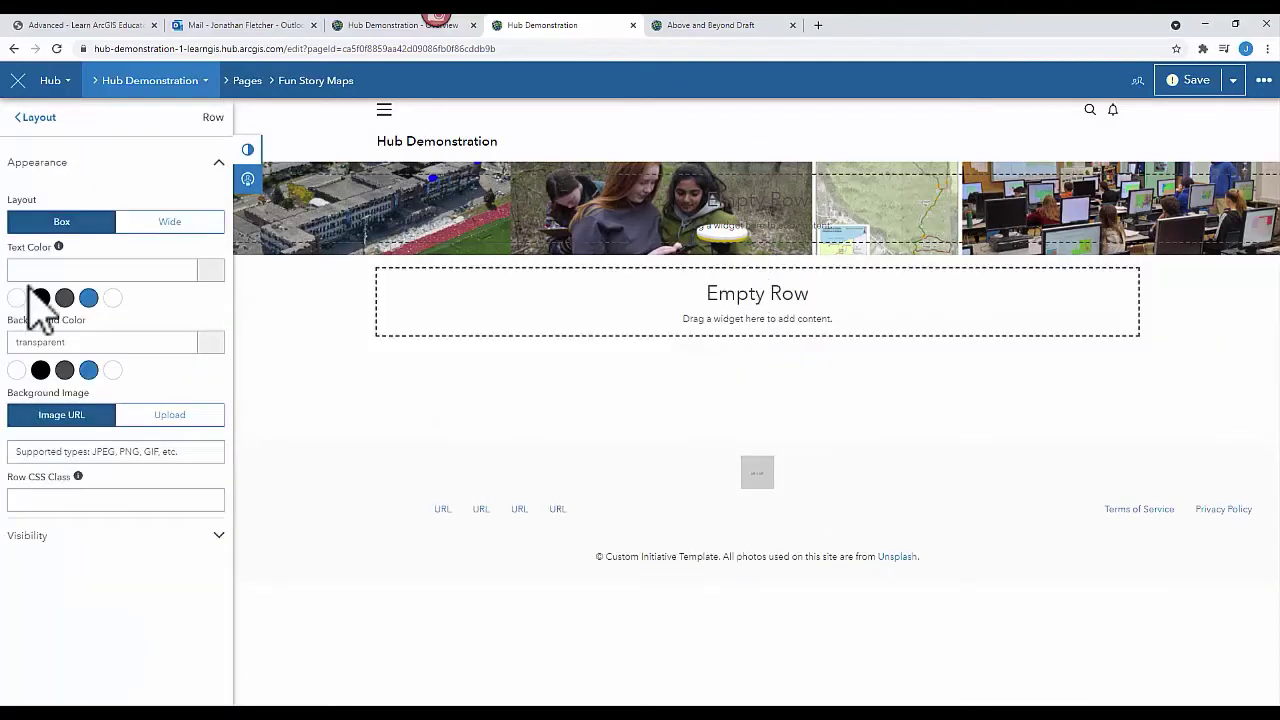
click(160, 224)
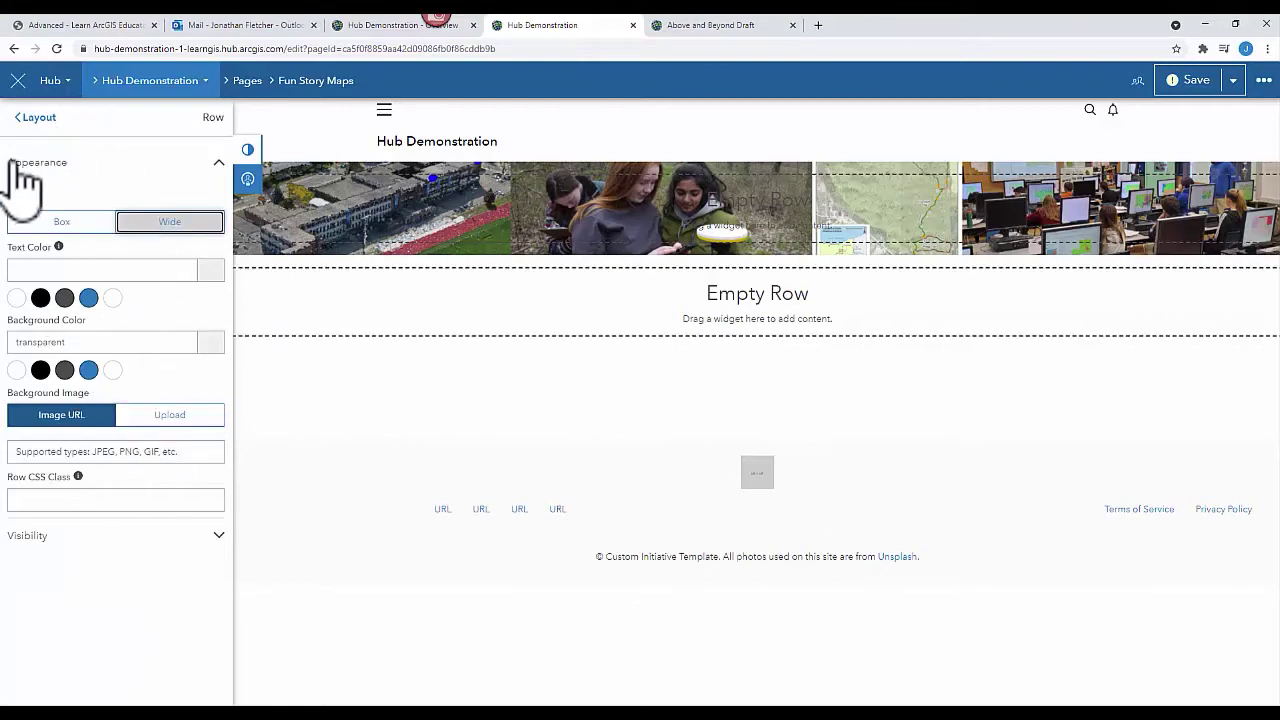
Place a Gallery widget with four placeholder cards into the empty row.
click(32, 118)
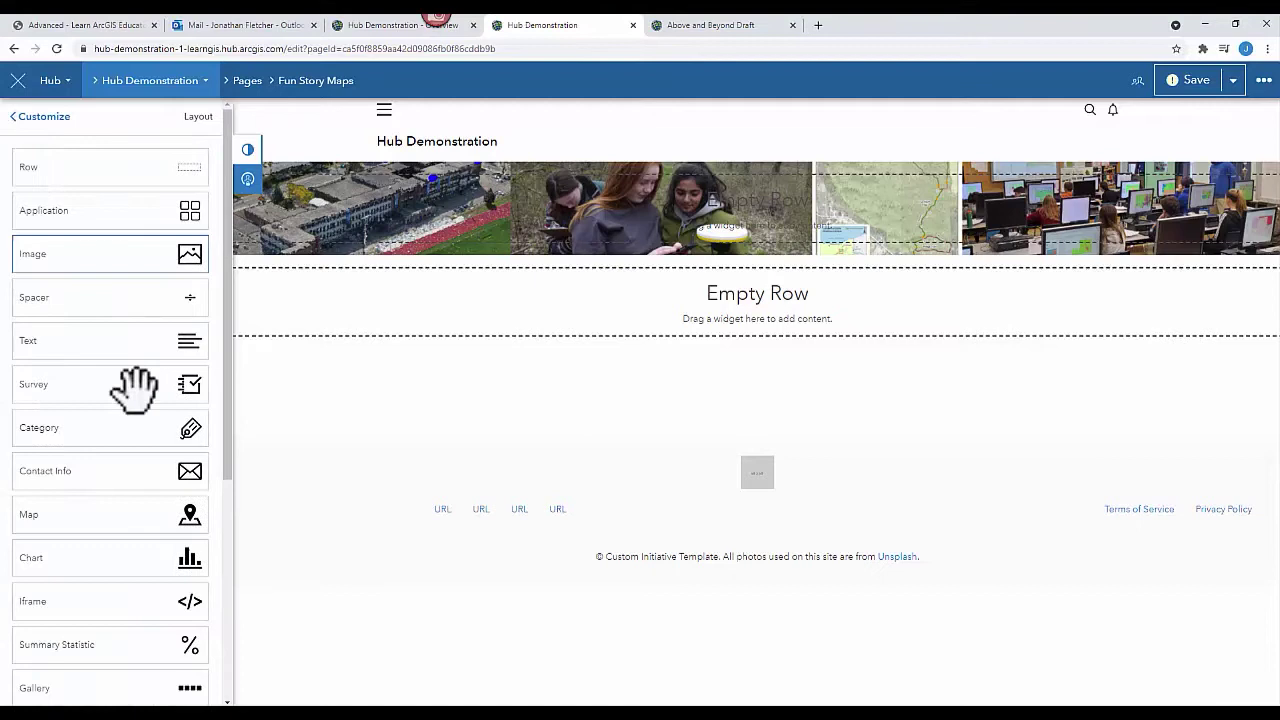
scroll(150, 525, down, 3)
drag(183, 557, 751, 306)
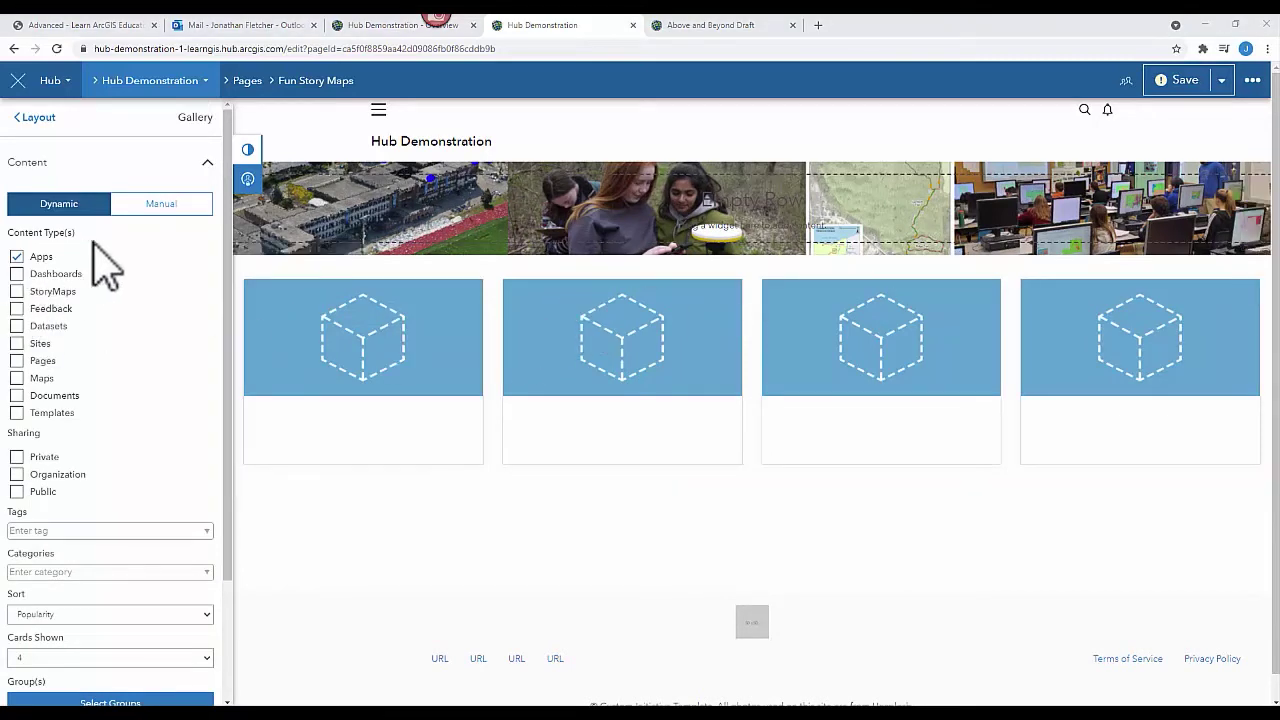
Set the gallery to Manual and search World (Public) content for Marvel Superheros.
click(147, 225)
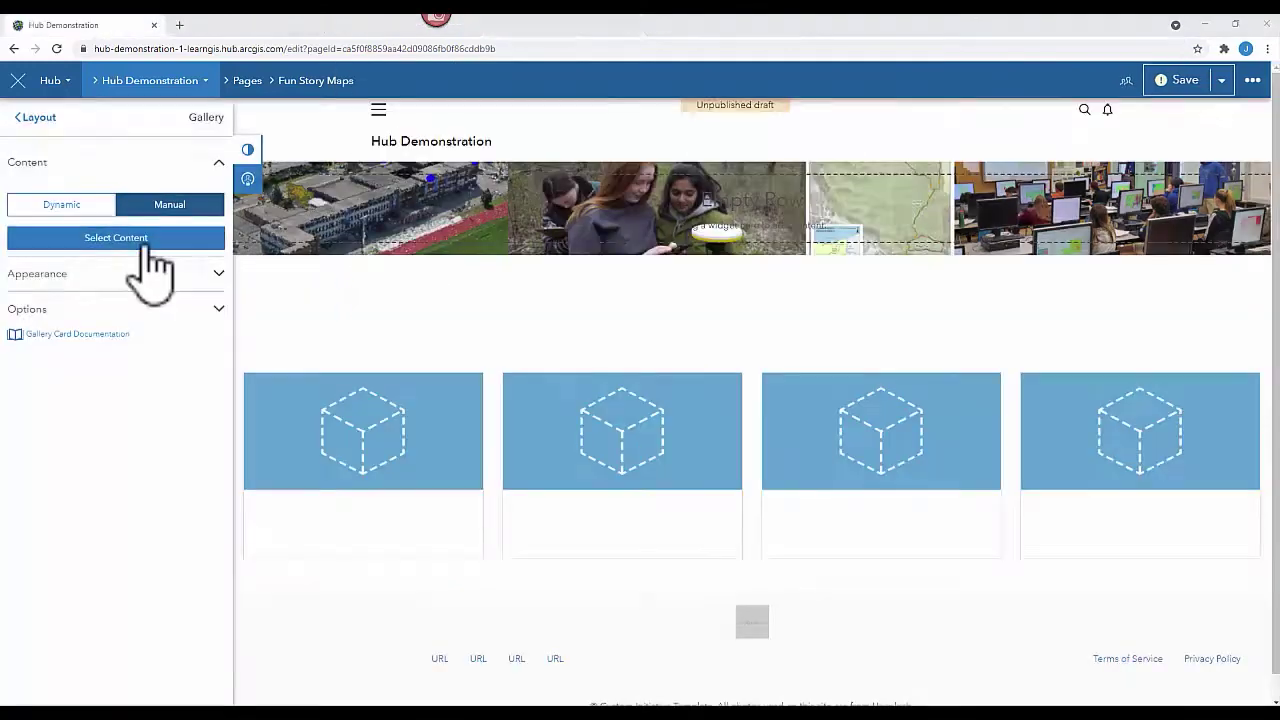
click(143, 240)
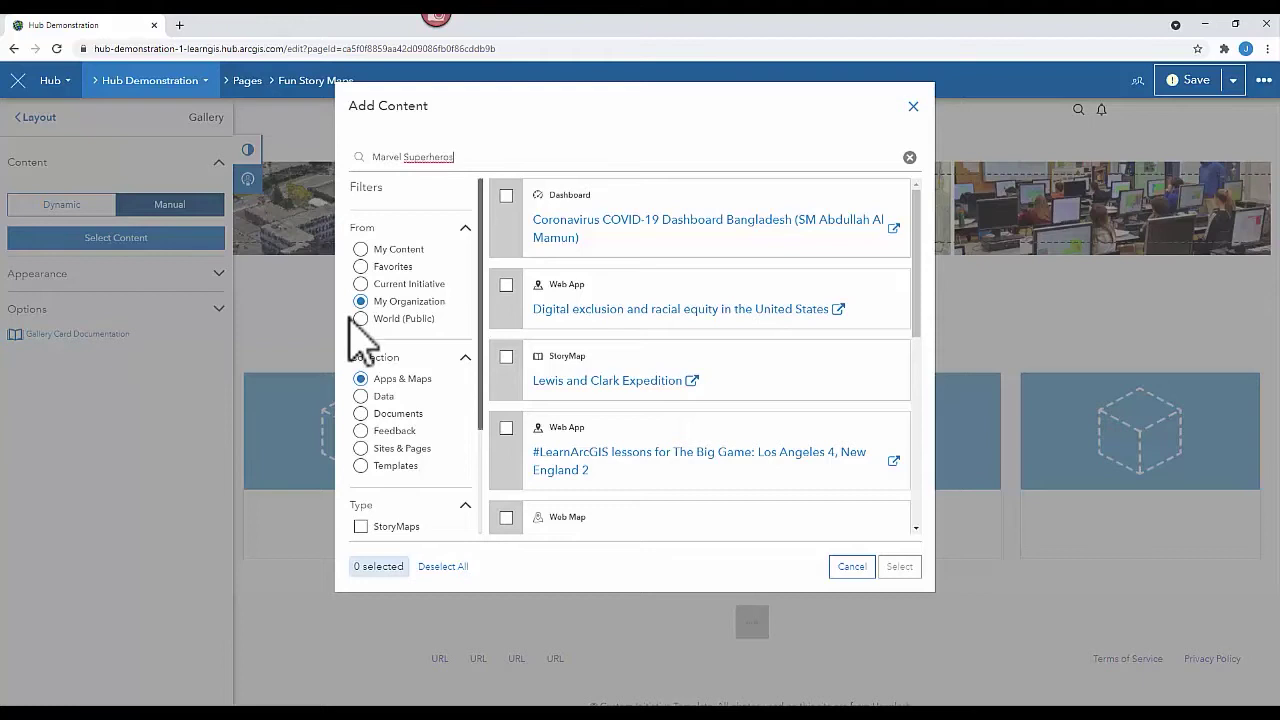
click(360, 318)
click(359, 157)
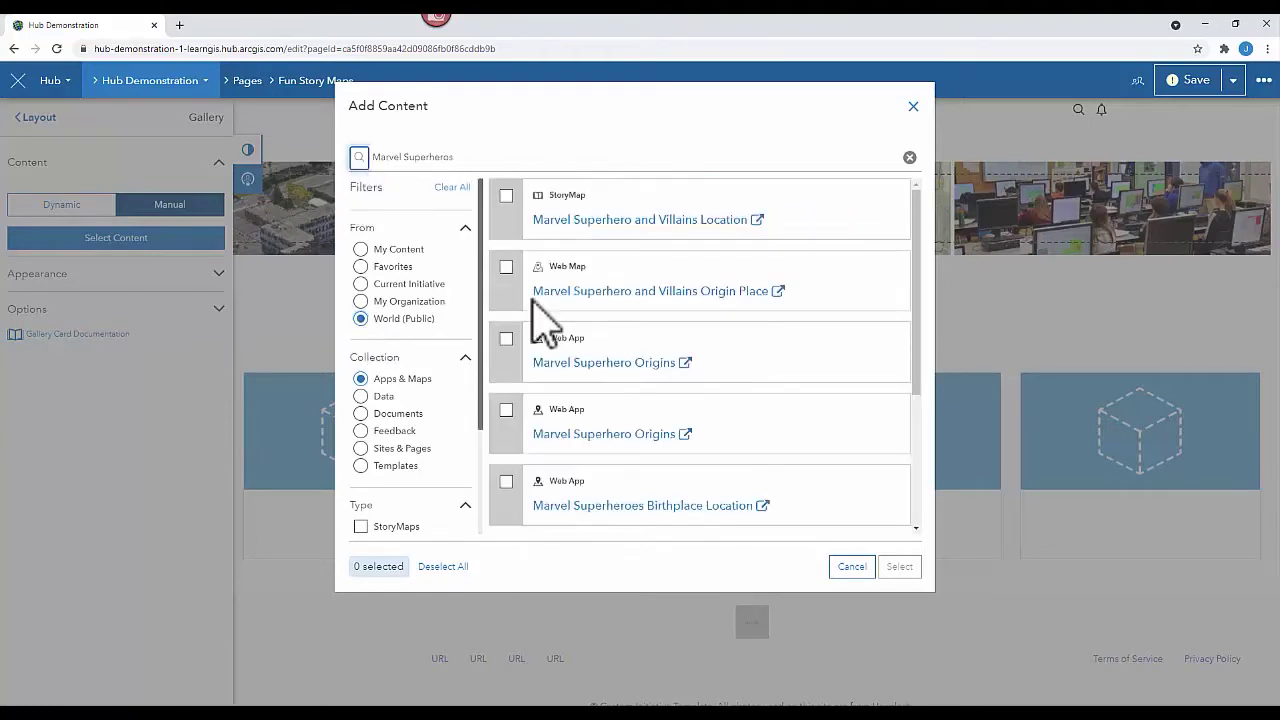
scroll(380, 485, down, 2)
Filter to StoryMaps and add Marvel Superhero Origins to the gallery, saving the page.
click(361, 393)
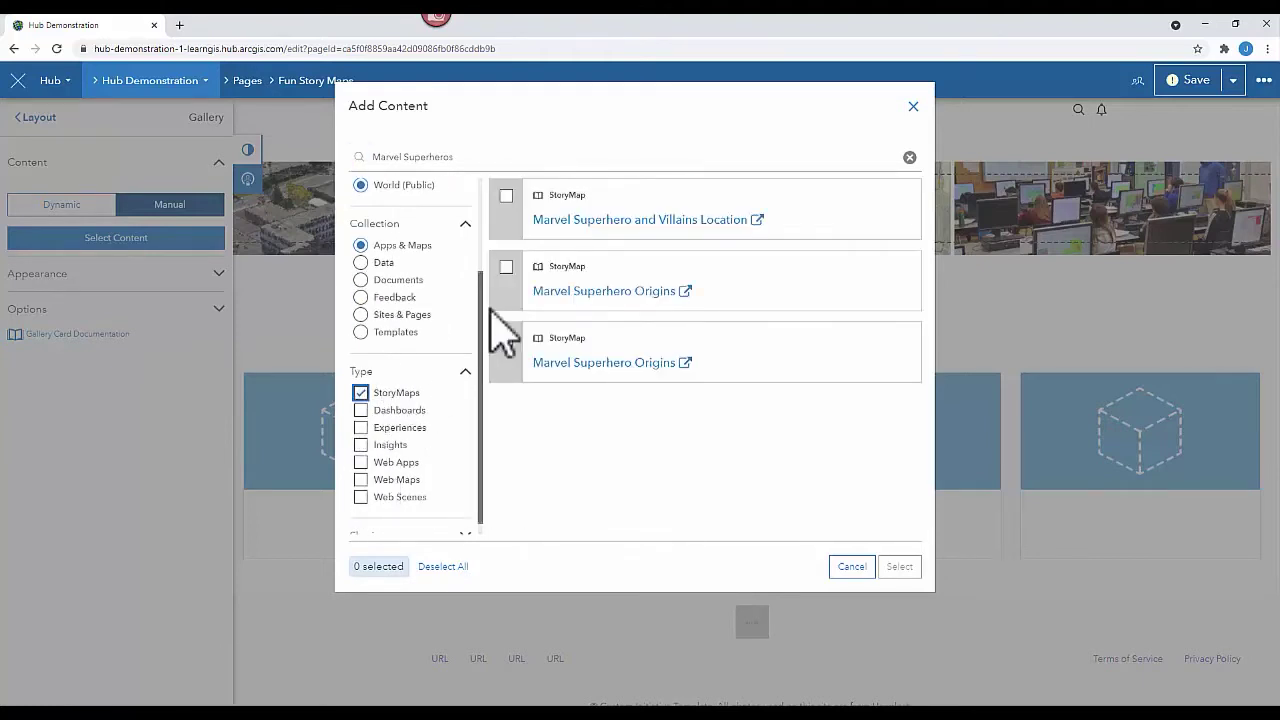
click(507, 267)
click(899, 566)
click(1188, 86)
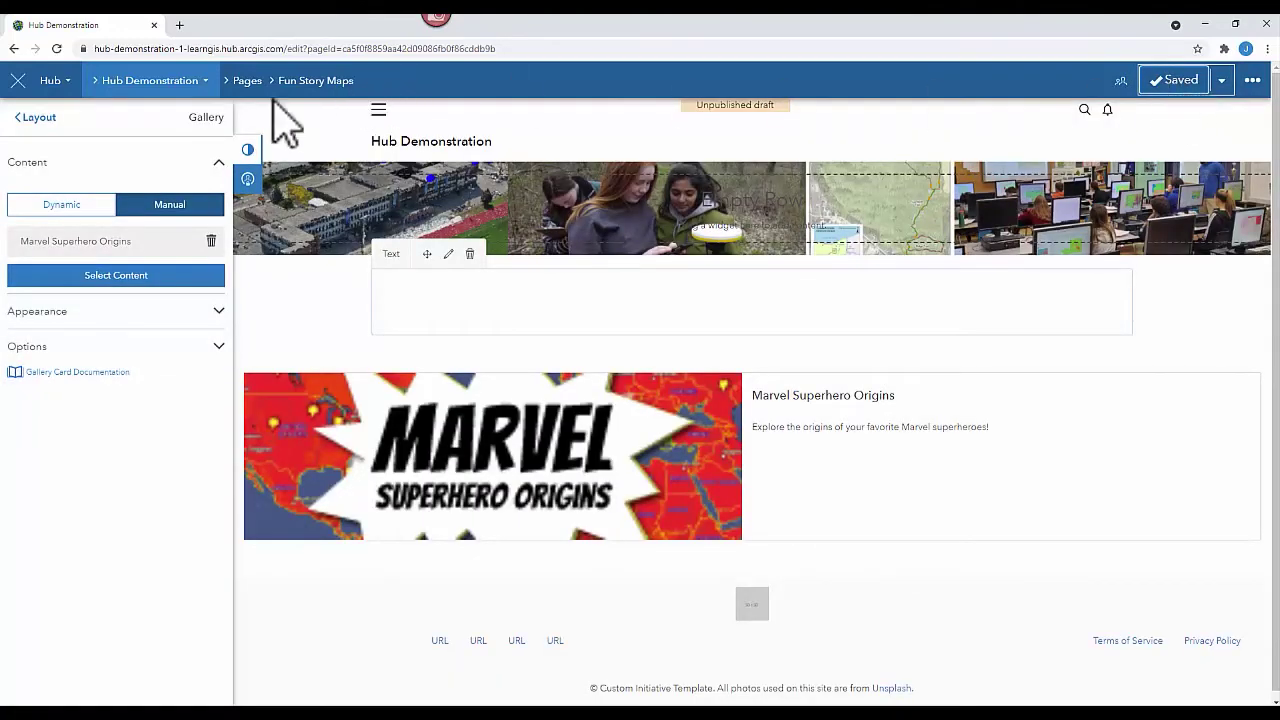
click(176, 84)
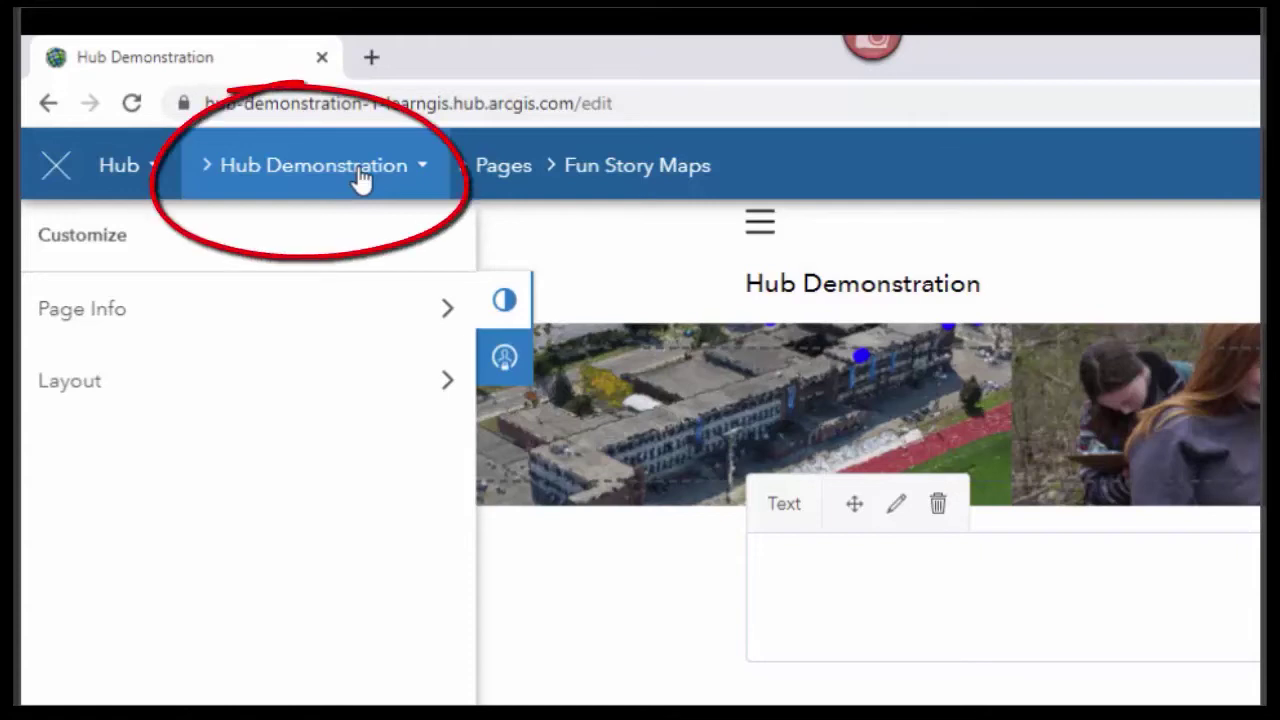
Return to the Hub Demonstration site editor and show its Header settings.
click(360, 178)
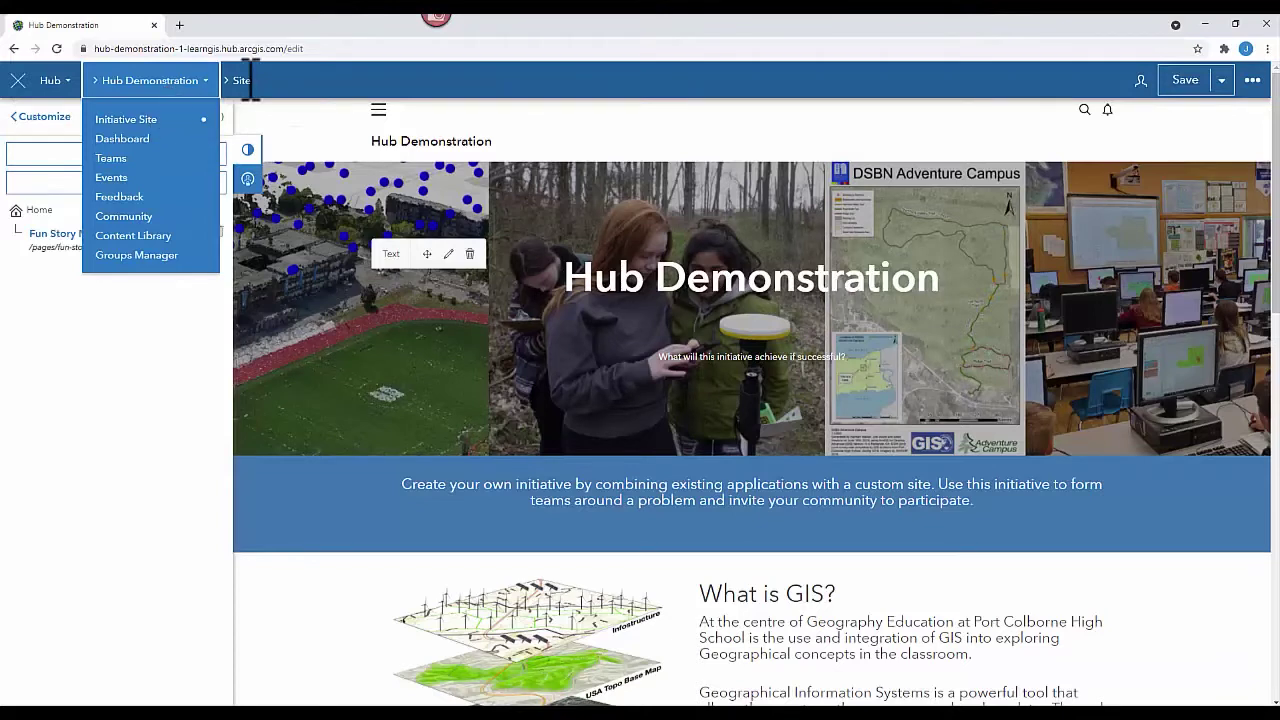
click(340, 145)
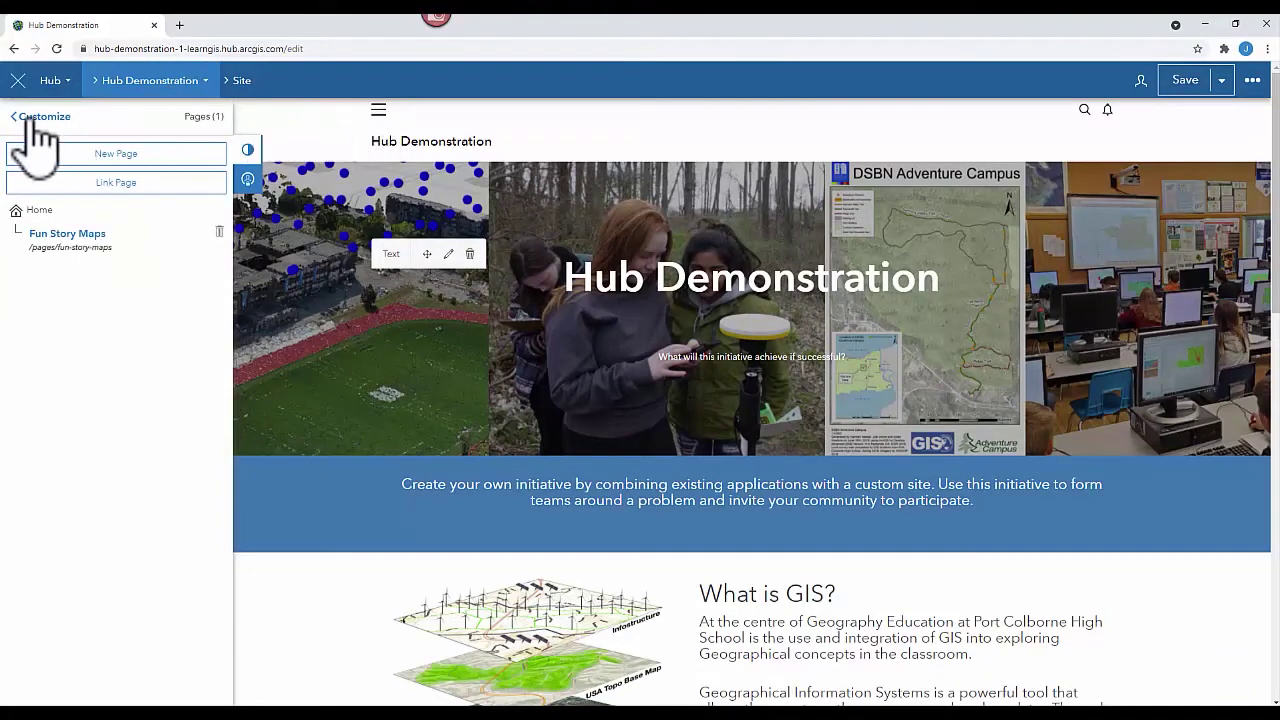
click(33, 117)
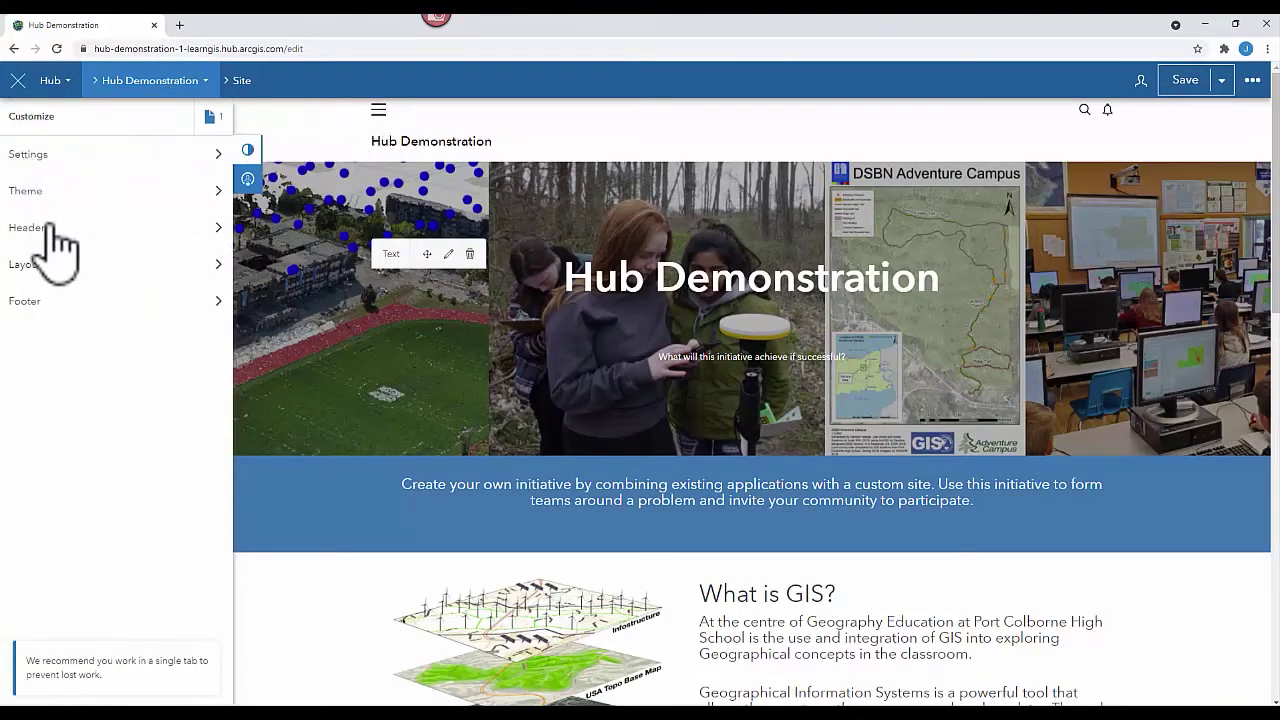
click(40, 228)
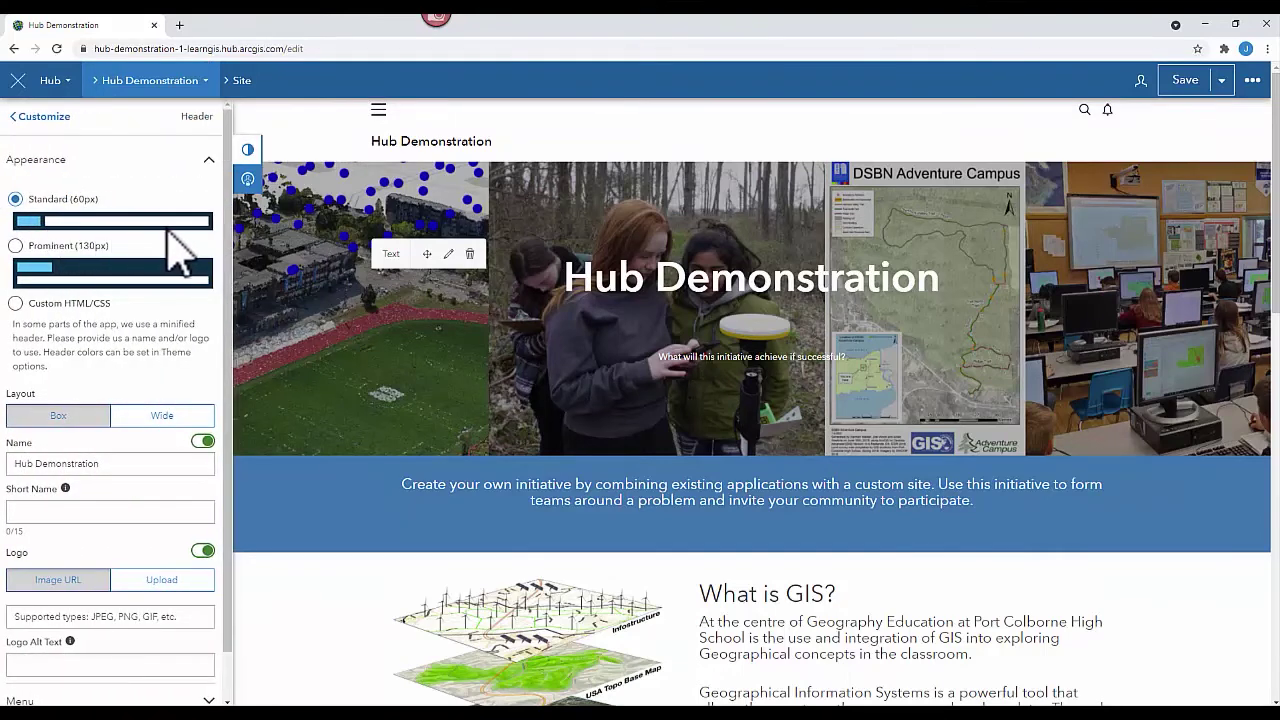
scroll(170, 450, down, 2)
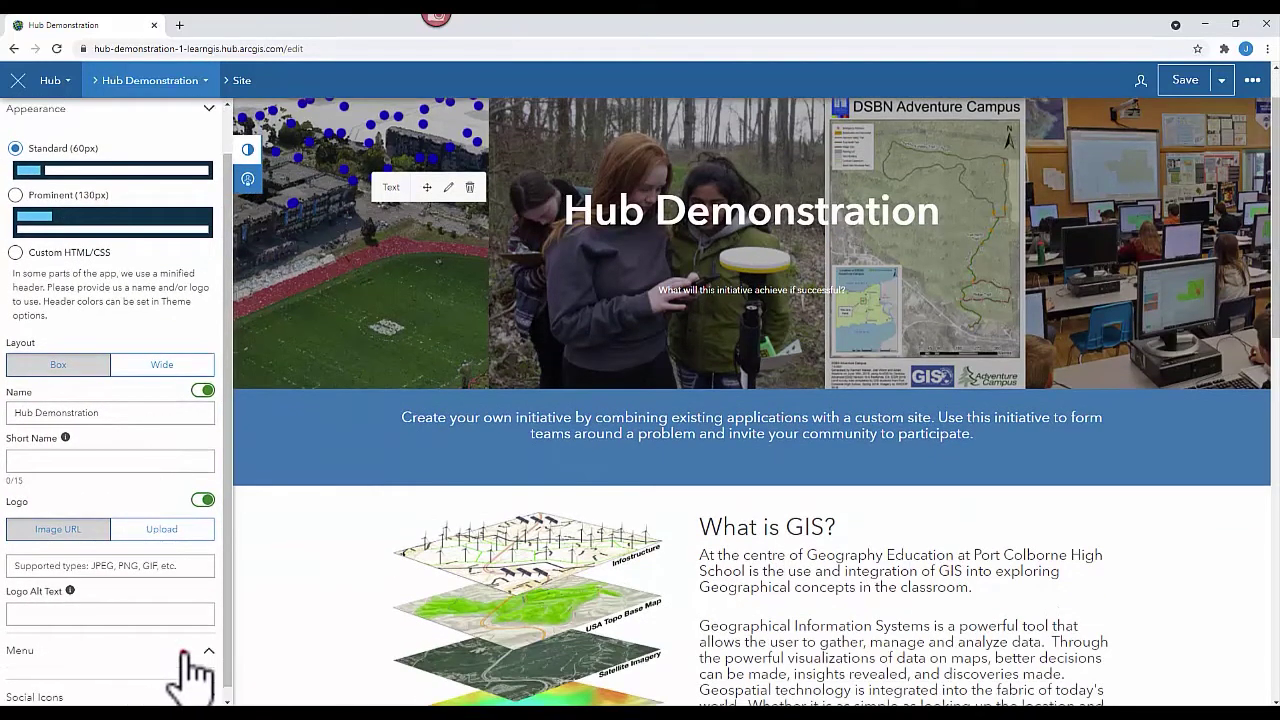
Add a header menu link to the Fun Story Maps page via My Content, Sites & Pages.
click(192, 651)
click(214, 240)
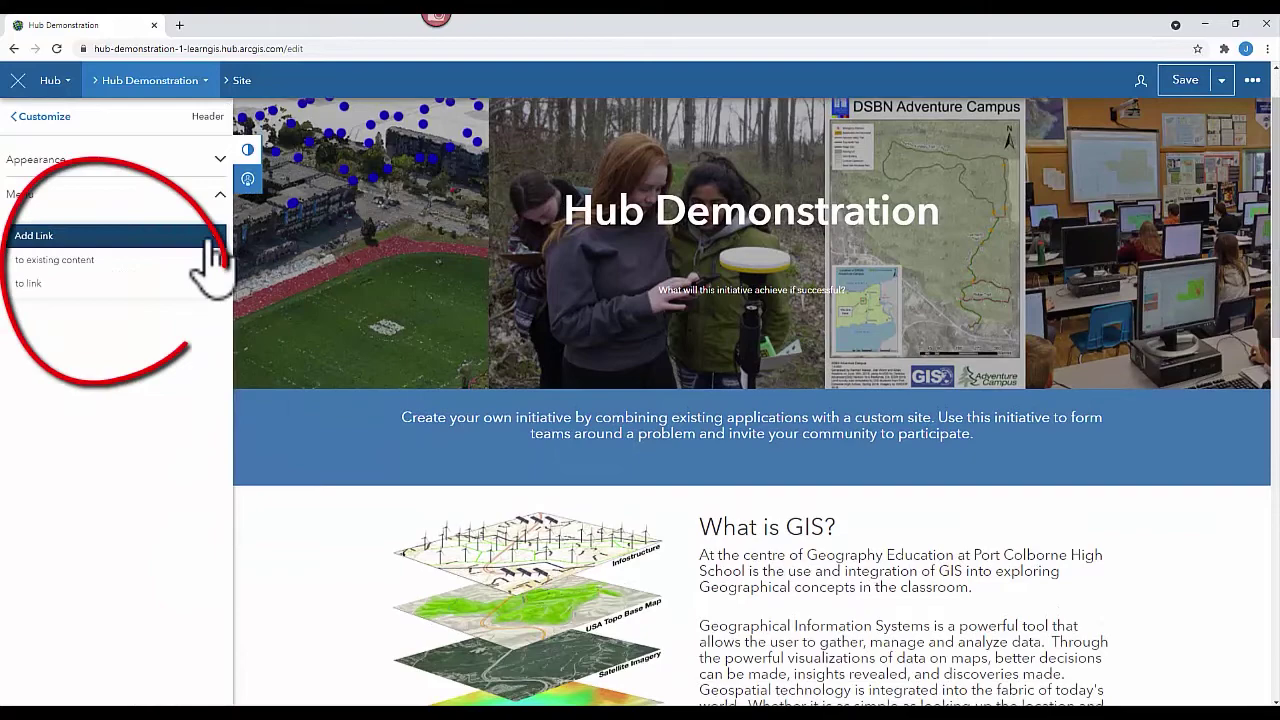
click(85, 263)
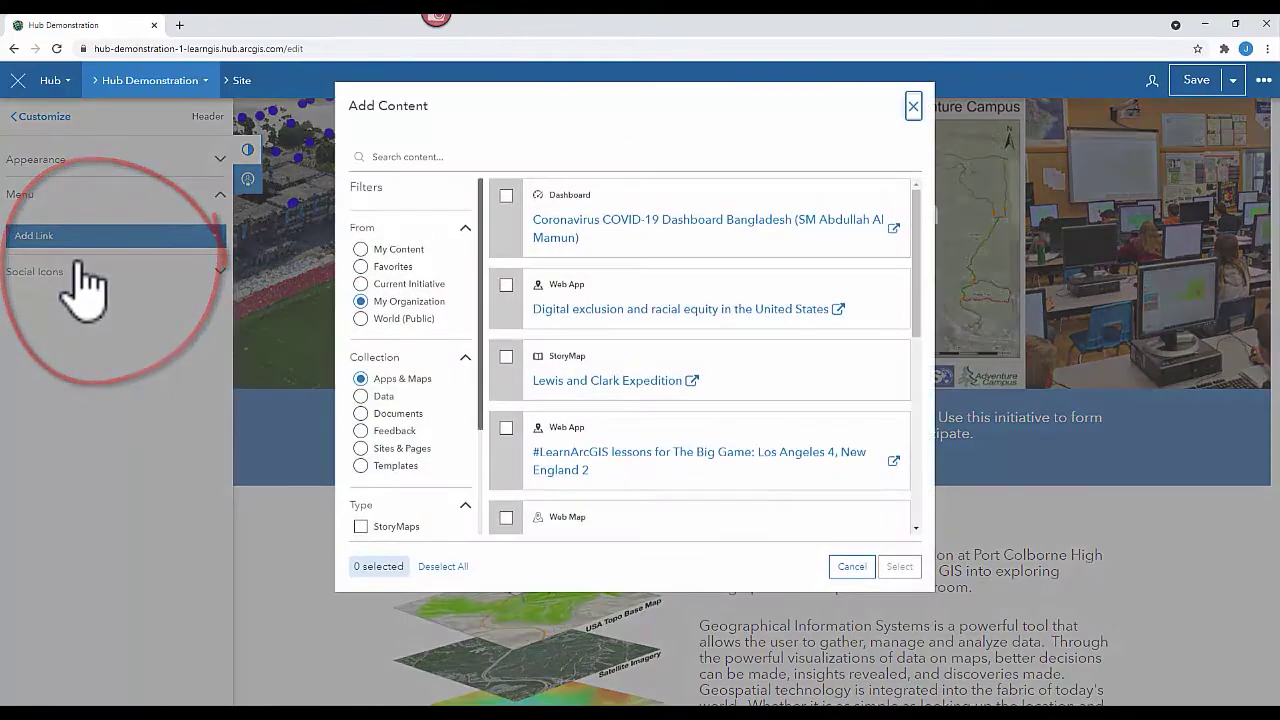
click(358, 250)
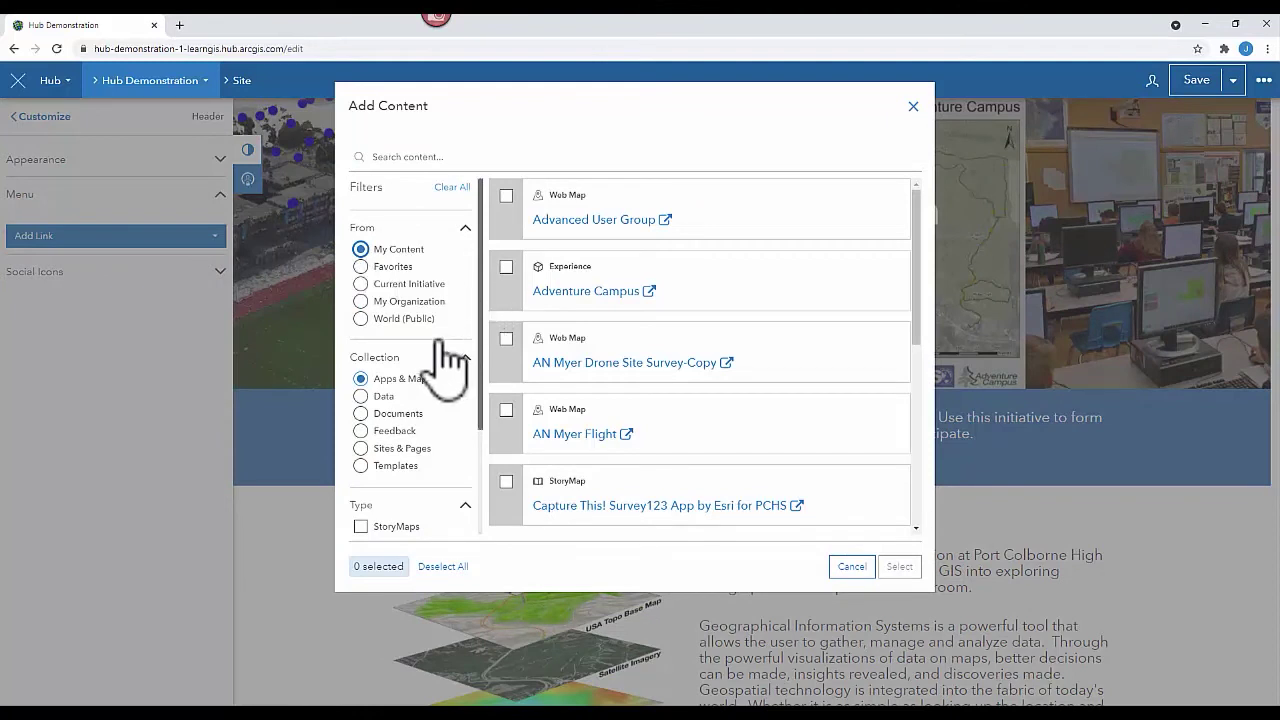
click(361, 449)
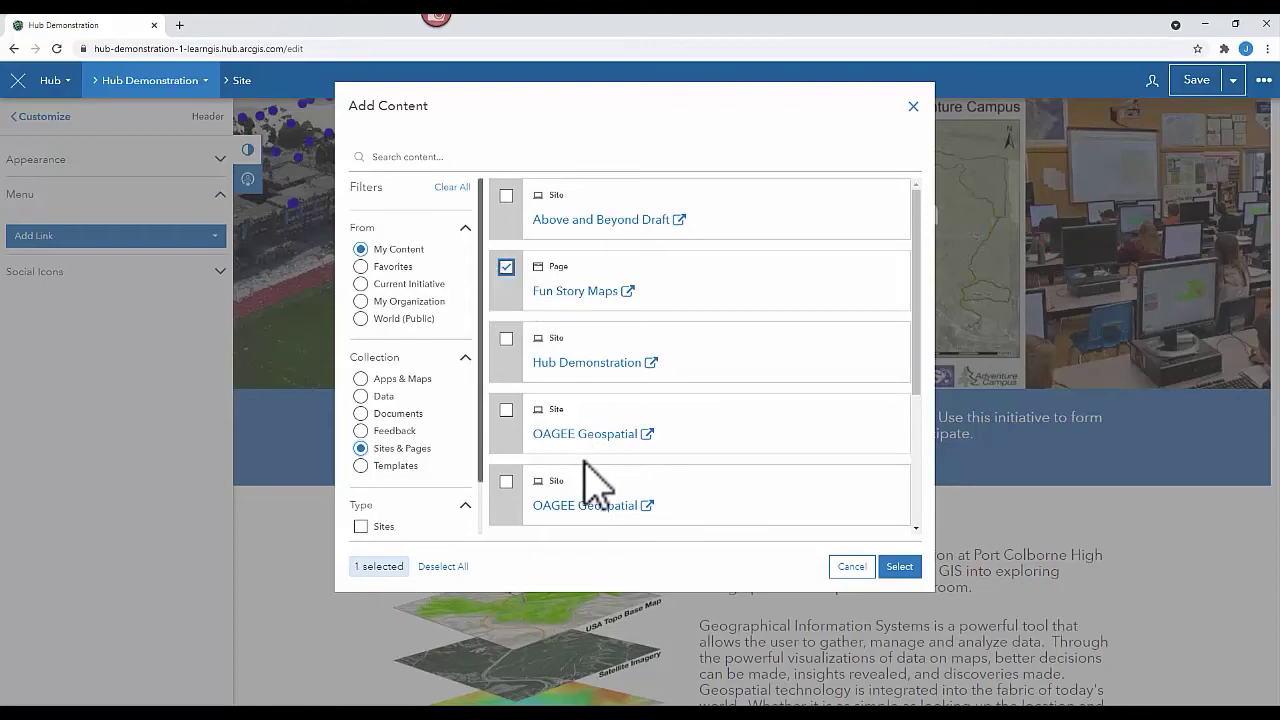
click(900, 566)
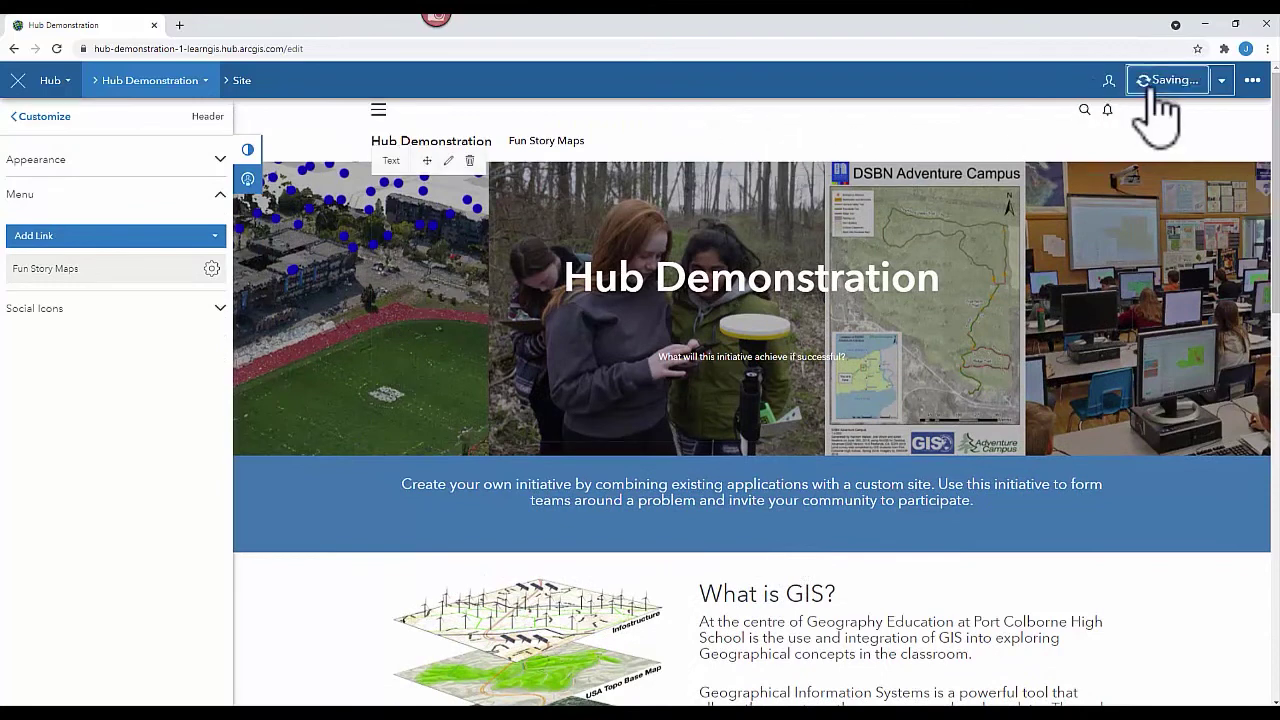
Preview the unpublished draft and open Fun Story Maps from the header to see the Marvel Superhero Origins card.
click(1221, 82)
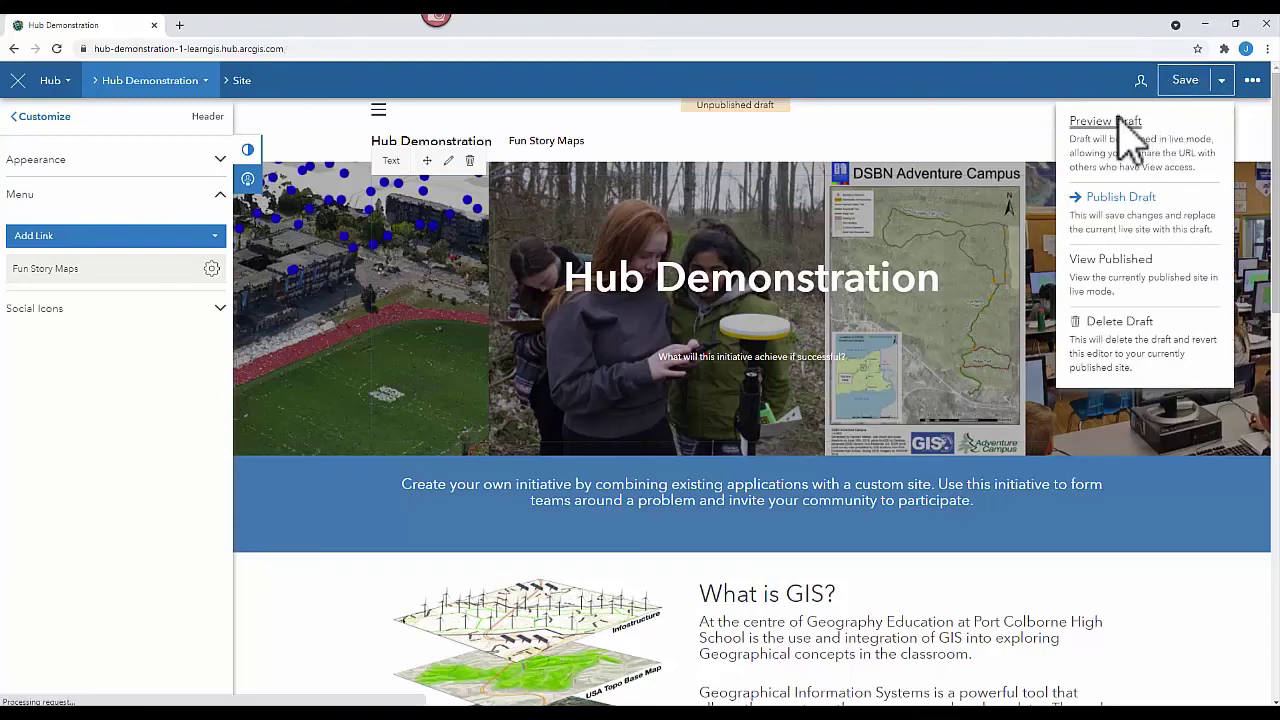
click(1115, 121)
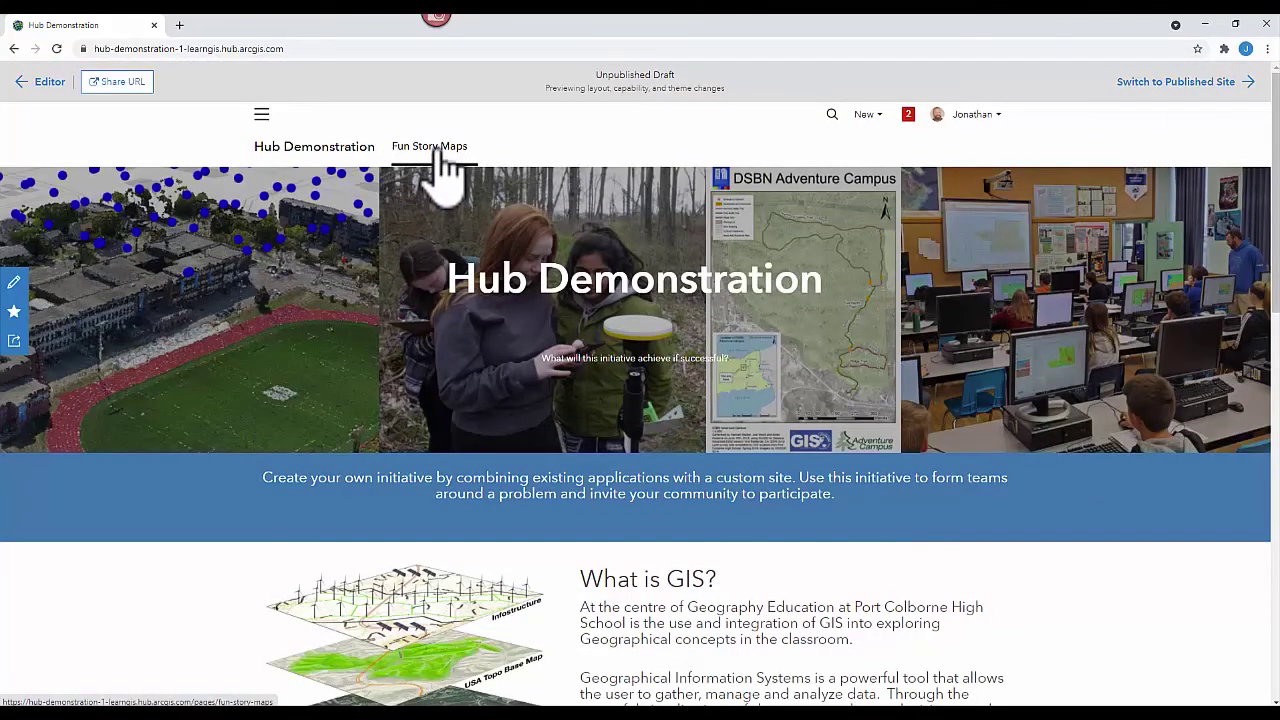
click(440, 160)
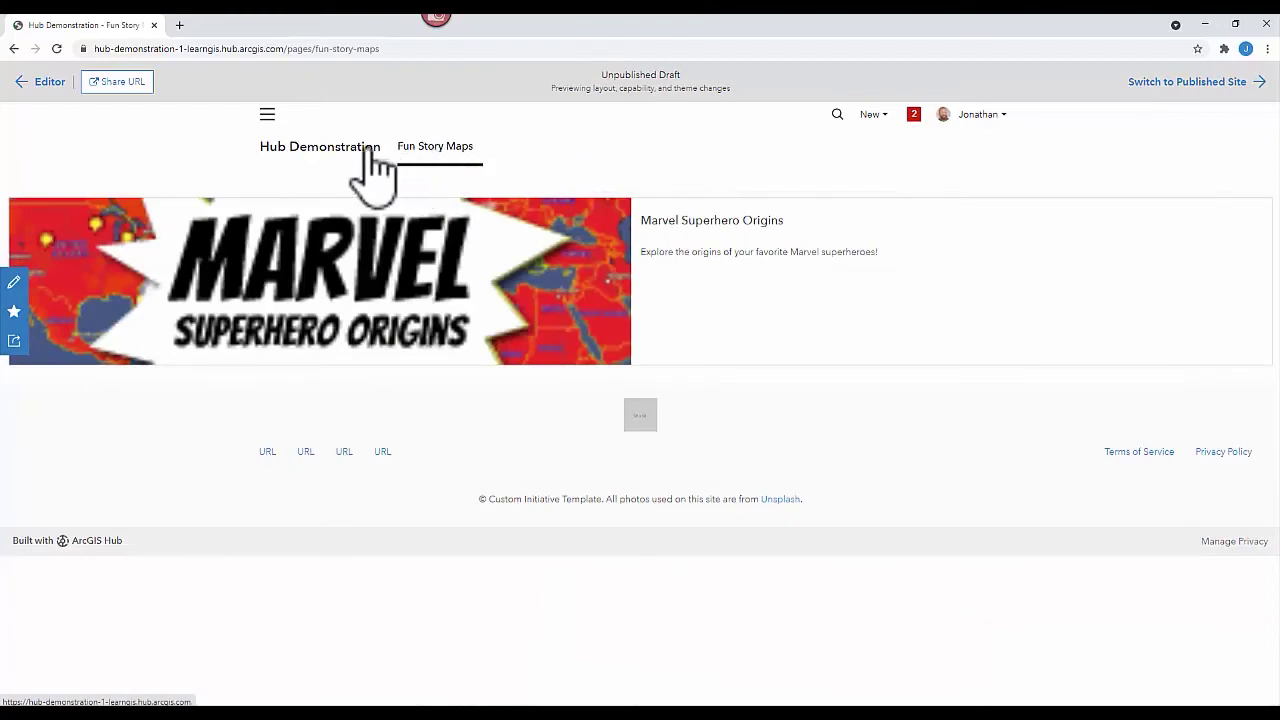